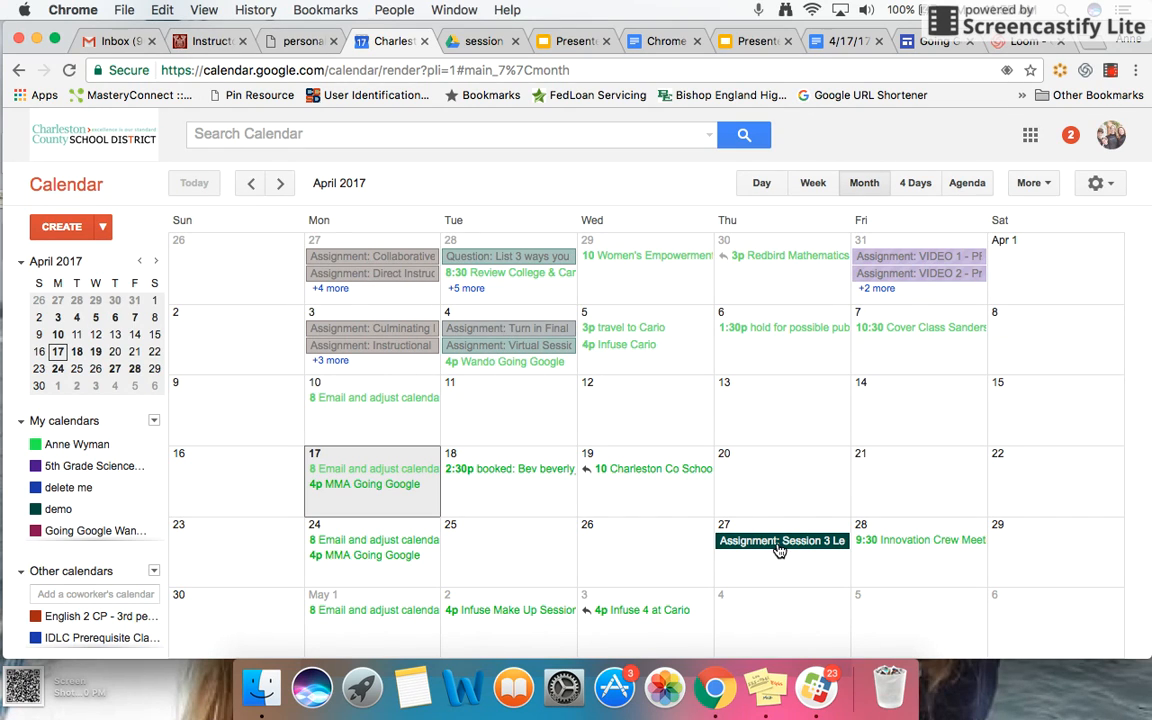
mouse_move(139, 473)
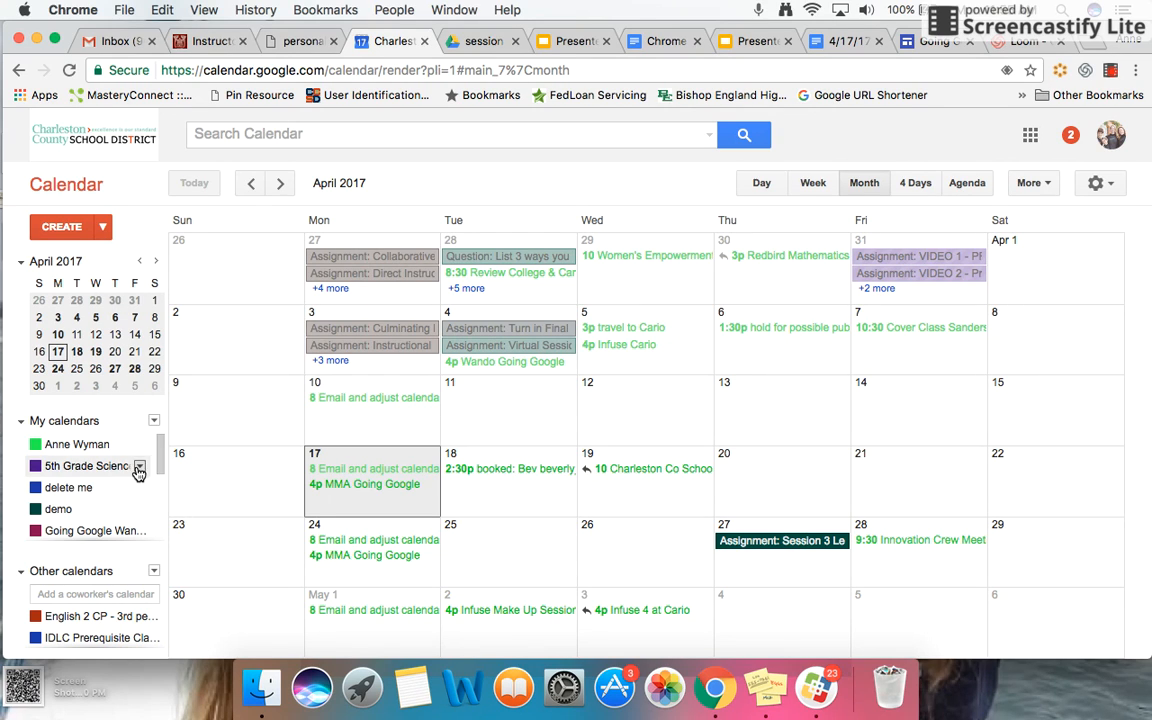
click(92, 423)
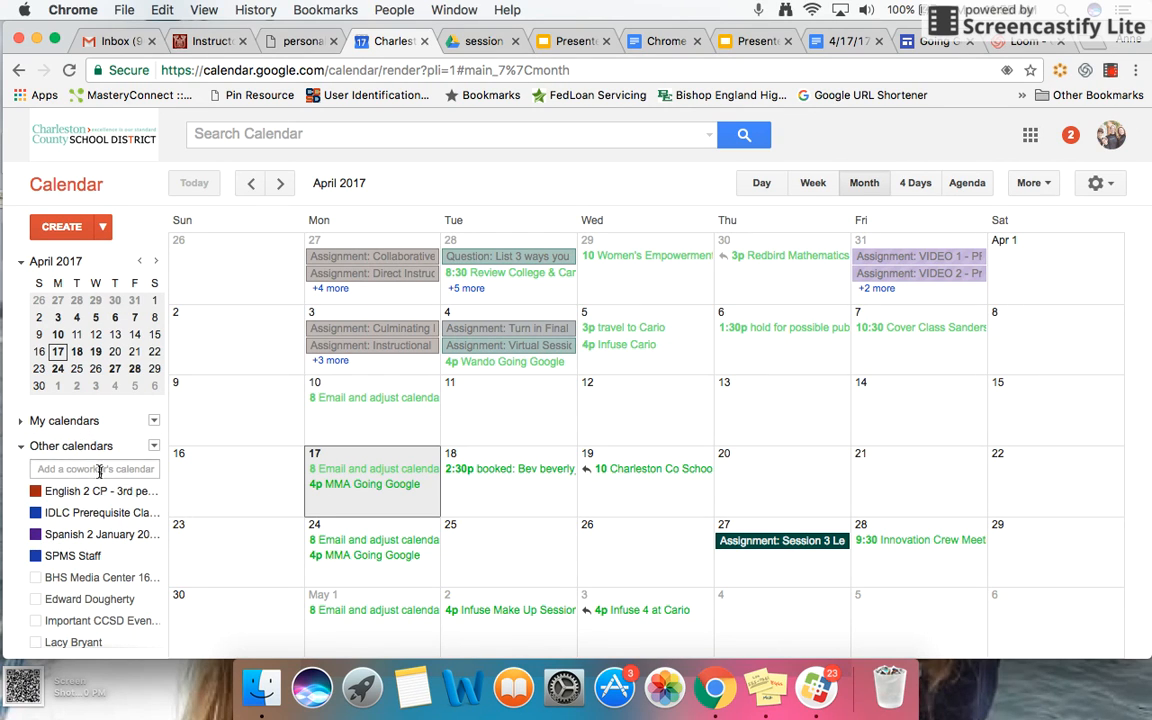
click(88, 421)
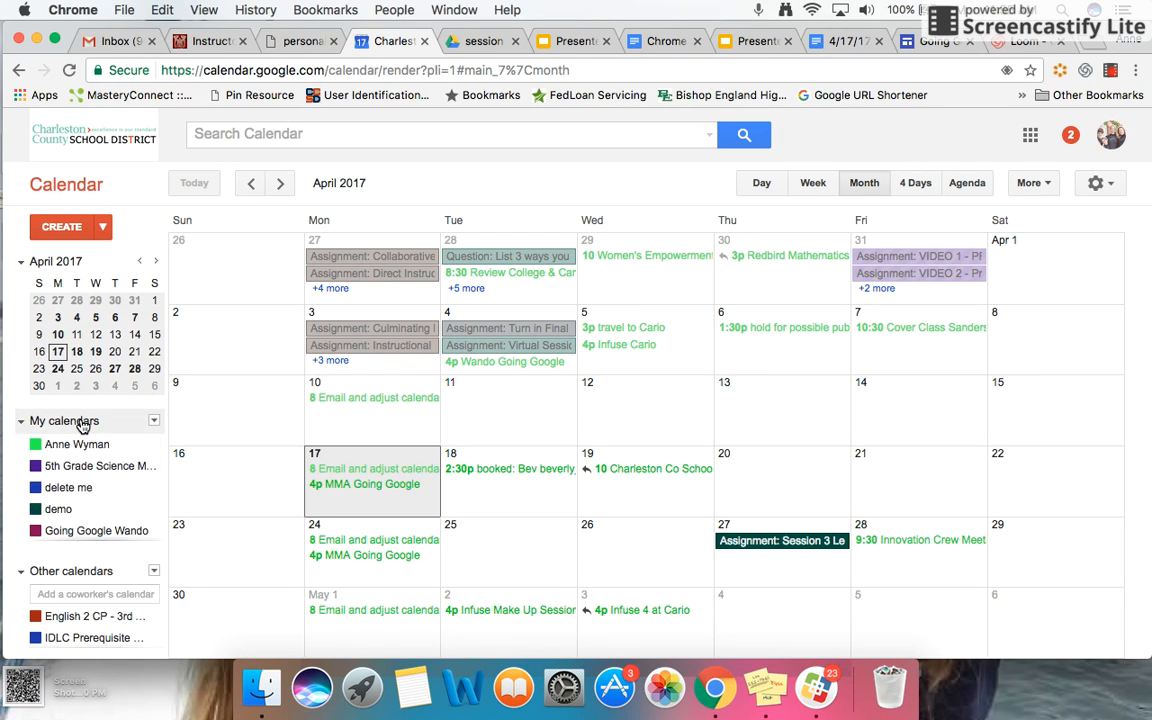
- Start a new calendar named US History Block 1 with the description "students use this to keep up with assignments"
click(153, 421)
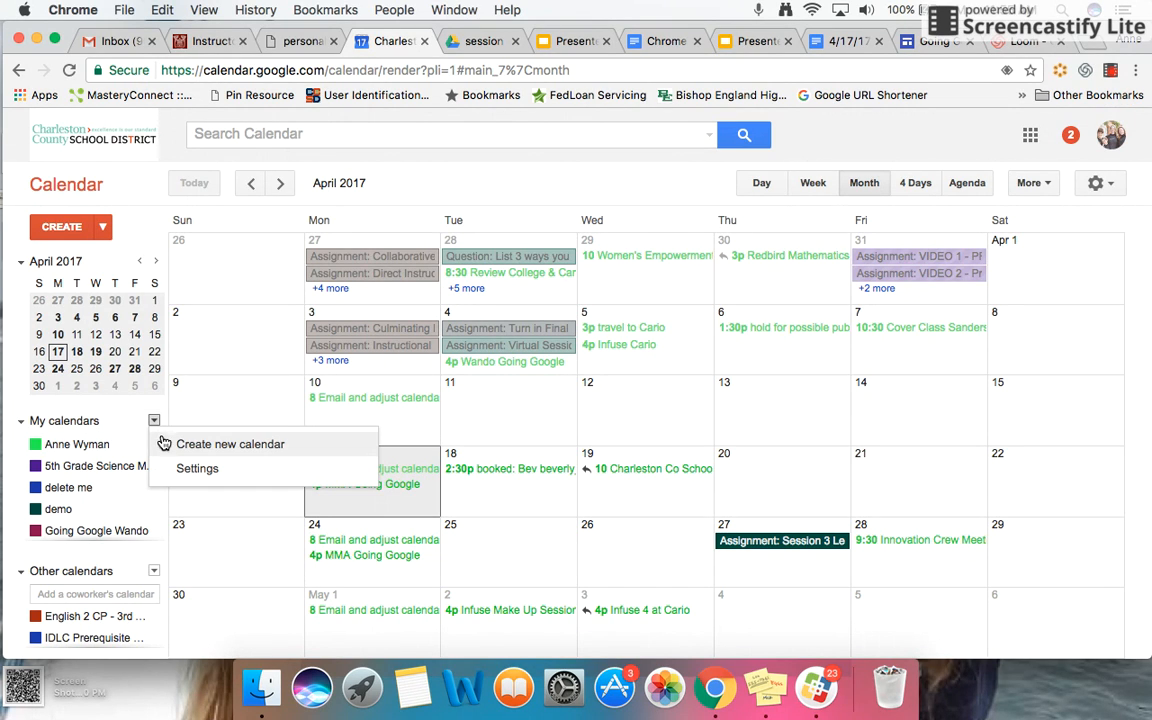
click(178, 446)
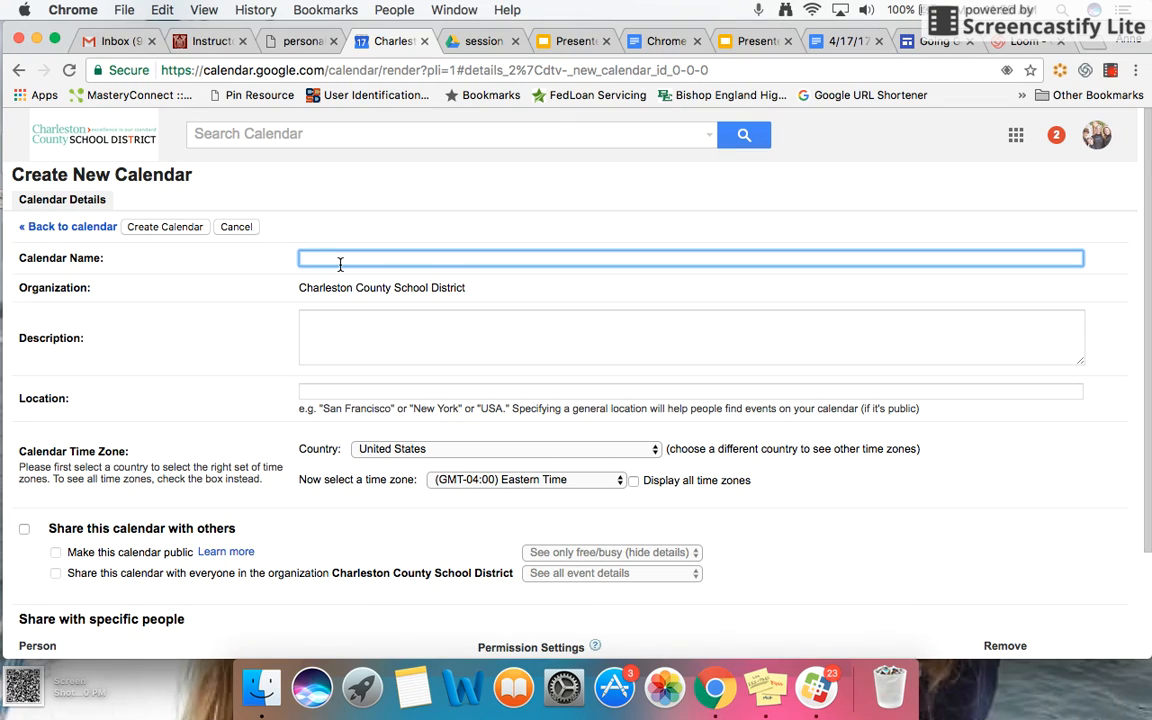
text(US History Block 1)
click(382, 325)
text(students use th)
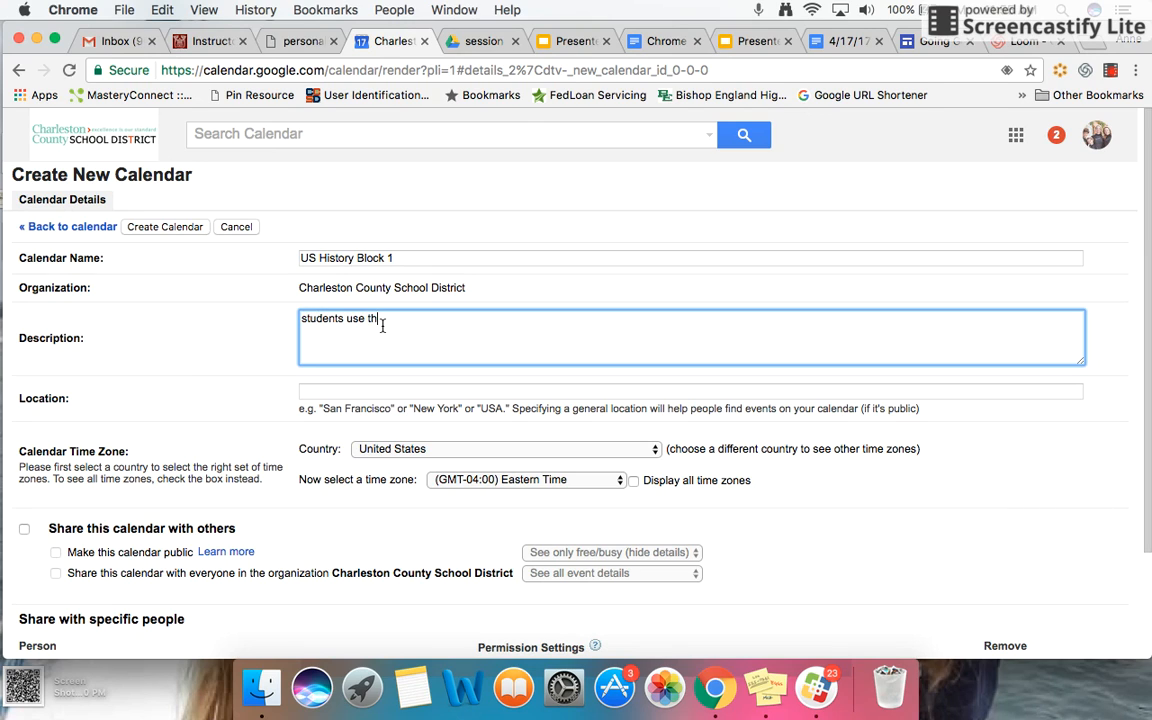
text(is to keep up with assignments)
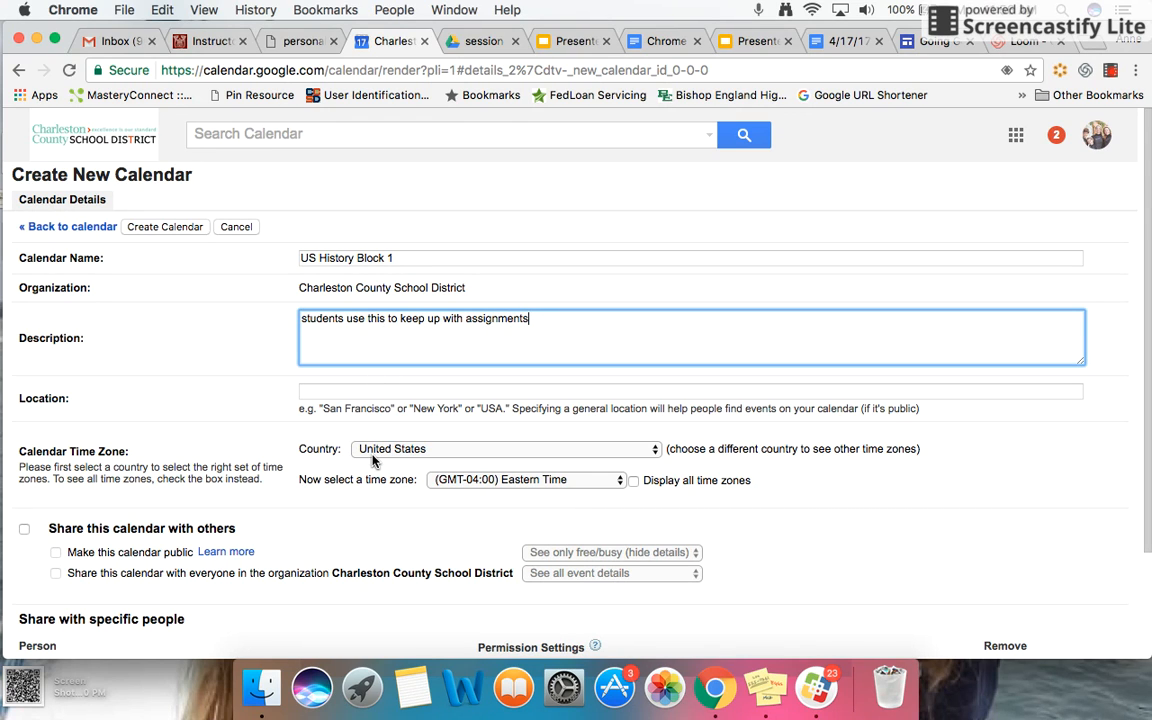
scroll(372, 459, down, 3)
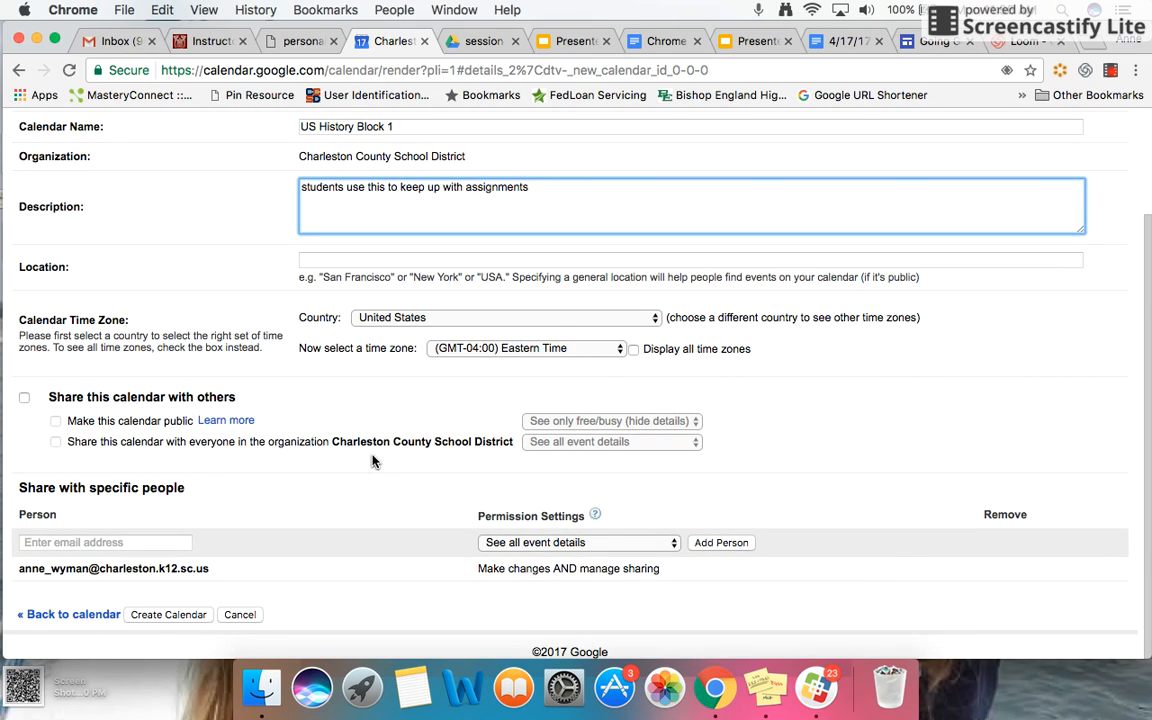
click(25, 398)
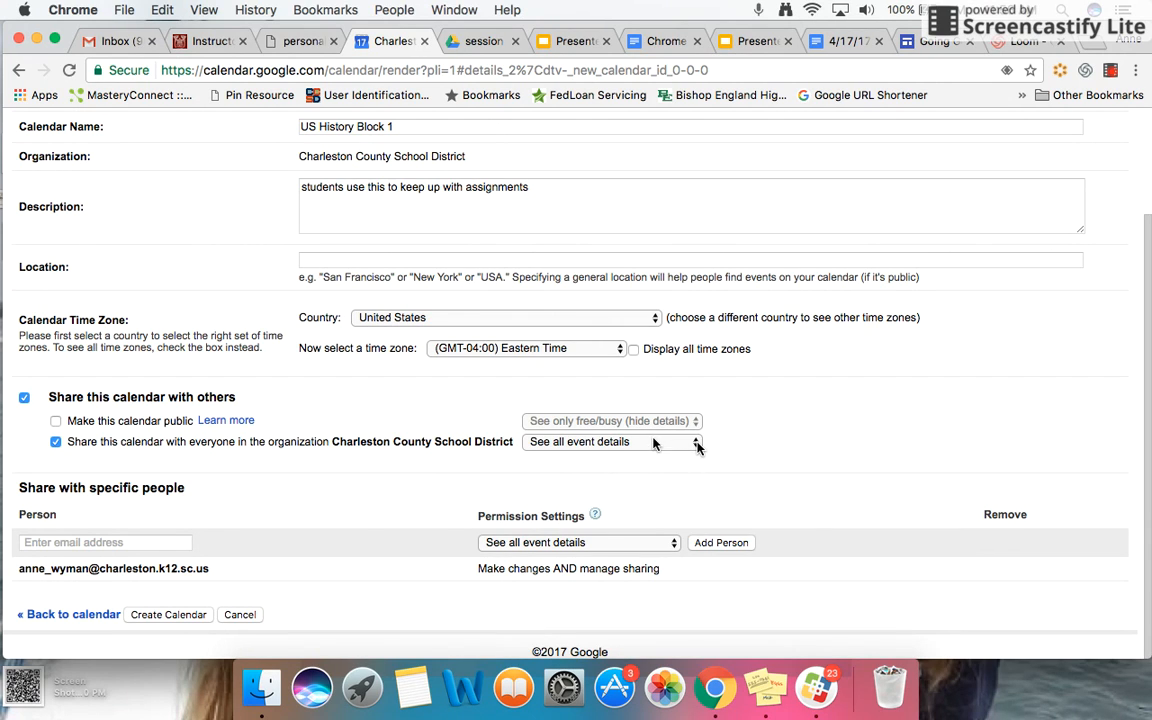
click(25, 399)
- Share the new calendar with a specific student by searching for their e-mail address and choosing the matching contact
click(152, 543)
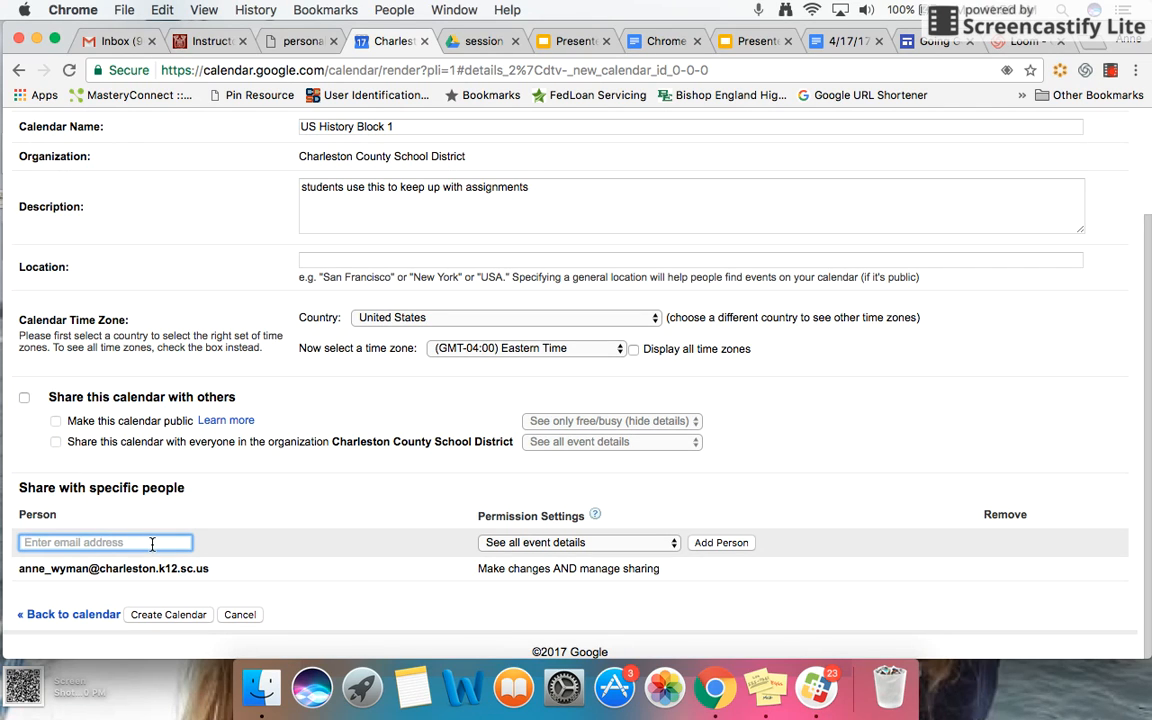
text(wy)
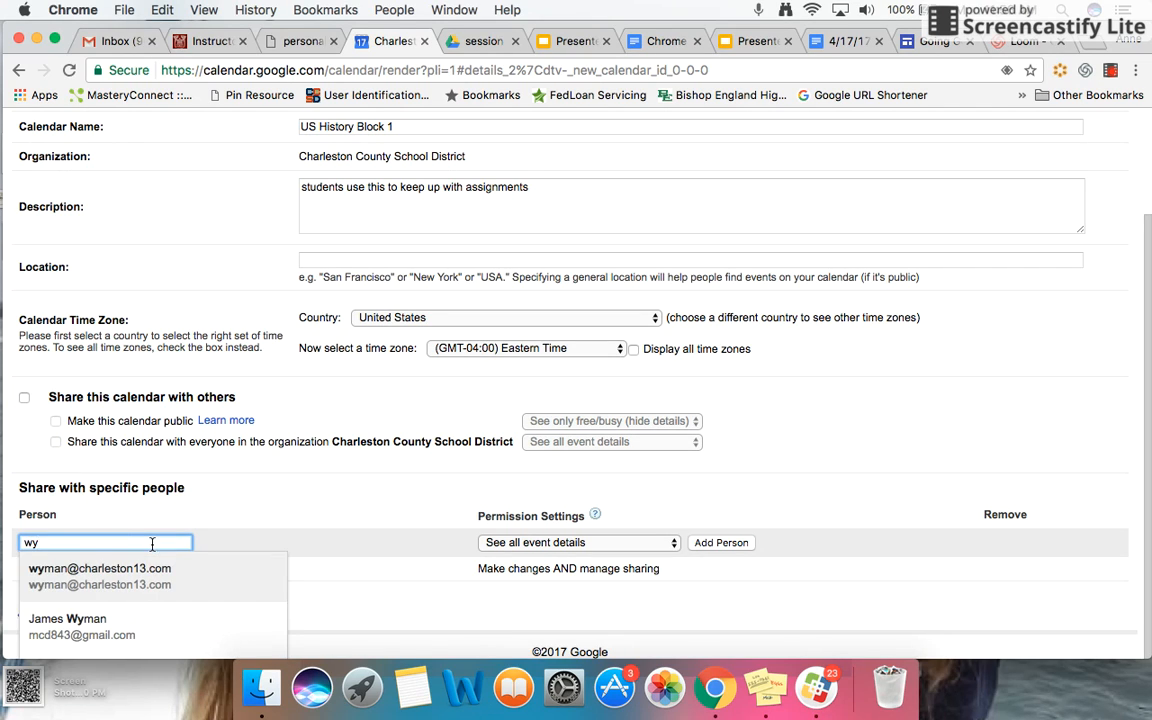
text(m)
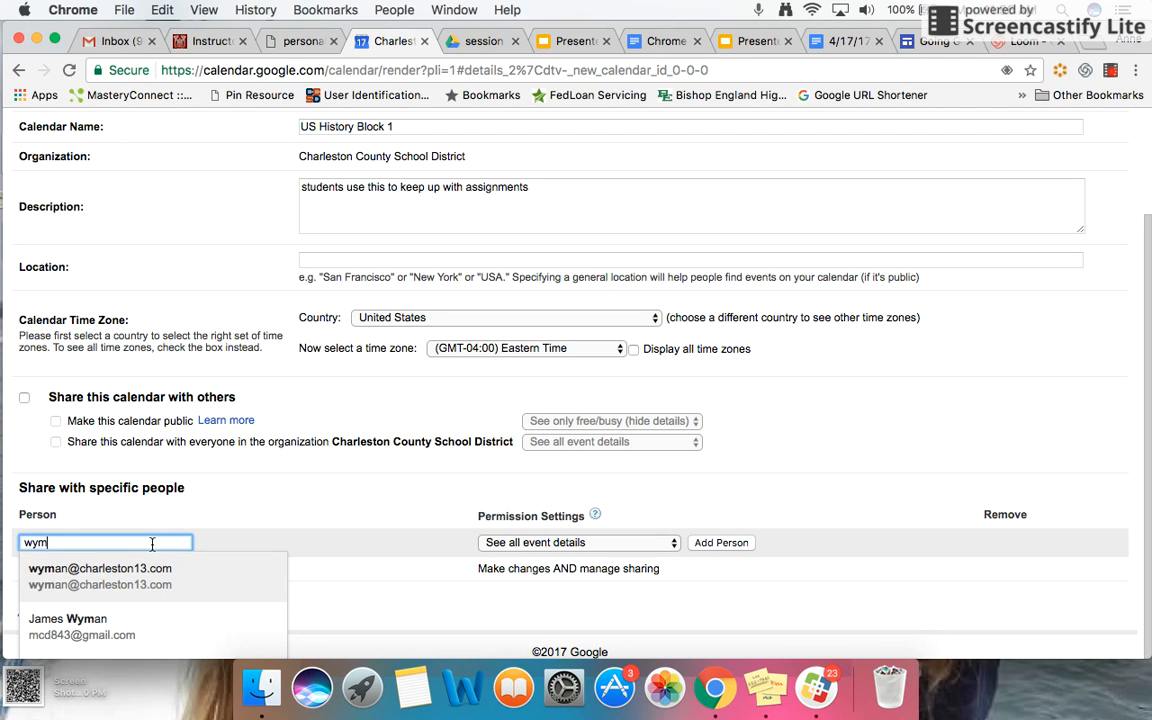
text(l)
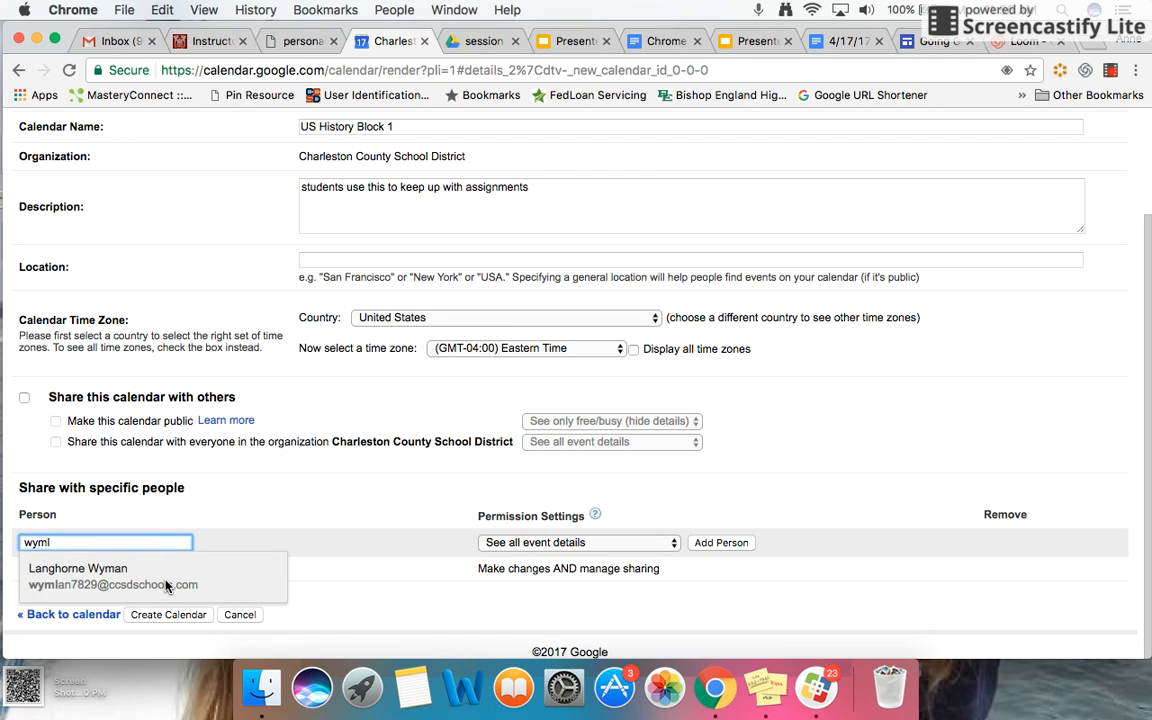
click(150, 578)
scroll(410, 598, down, 1)
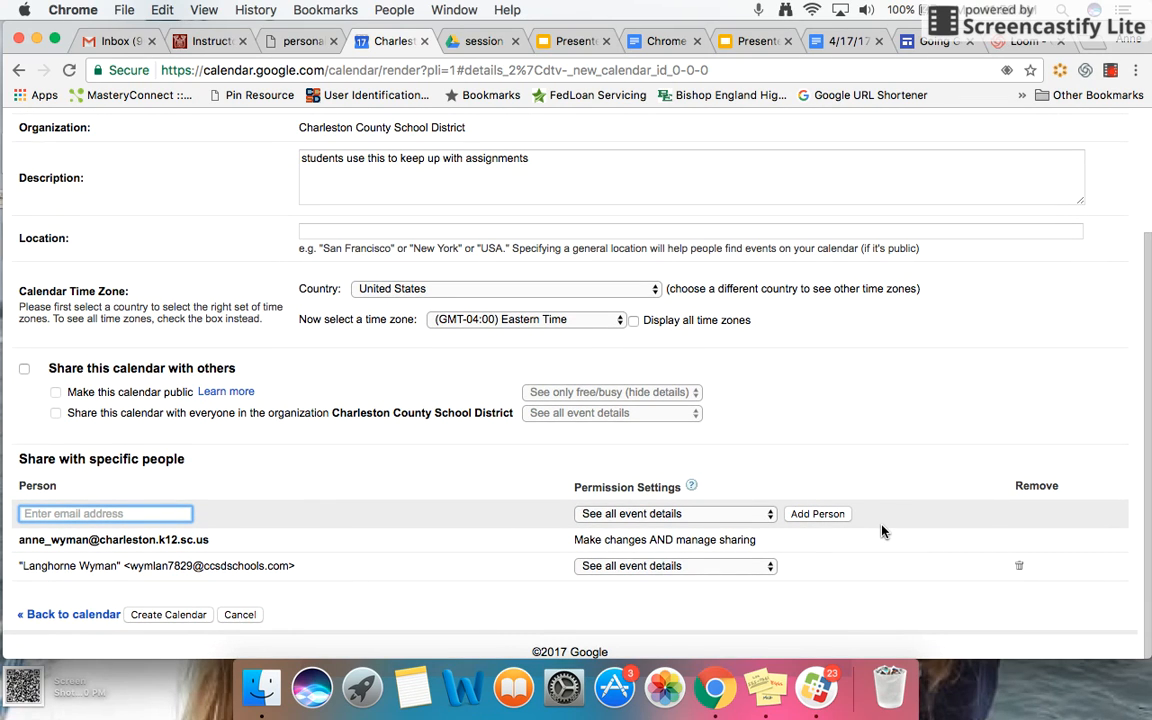
- Review the new calendar's details and sharing settings and create the calendar
scroll(895, 509, up, 2)
scroll(895, 509, down, 2)
scroll(897, 511, up, 4)
scroll(897, 511, down, 4)
click(181, 616)
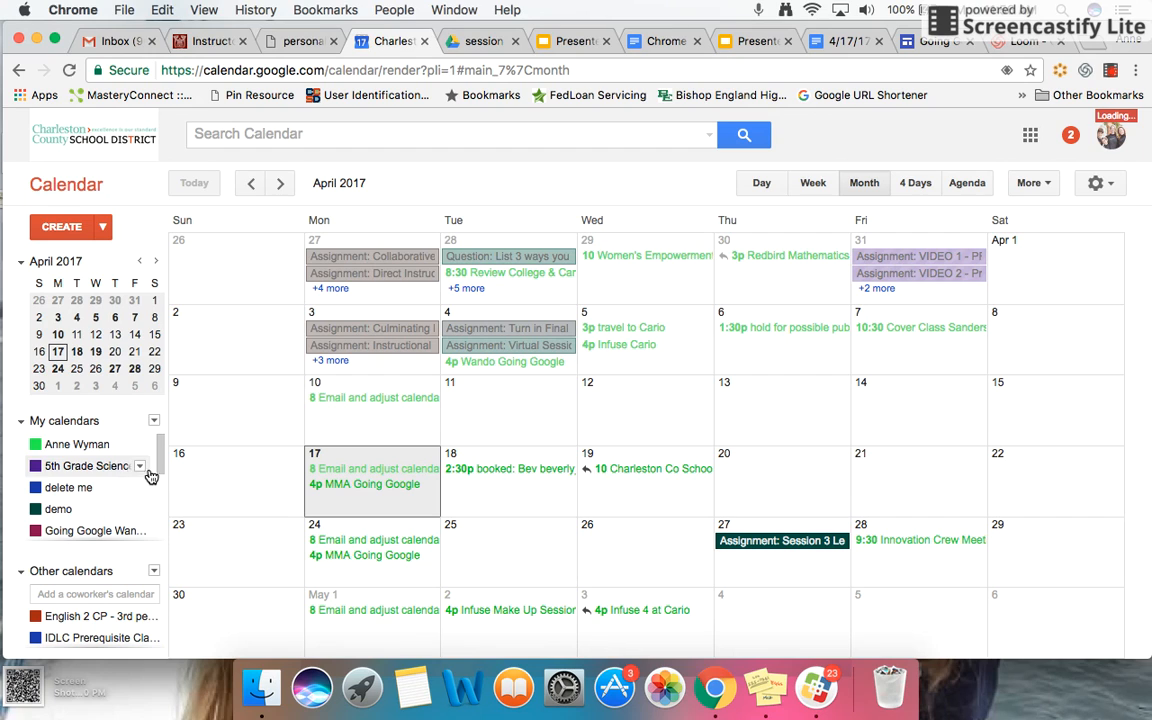
- Look through the list of own calendars for US History Block 1
scroll(161, 486, down, 3)
scroll(160, 484, down, 5)
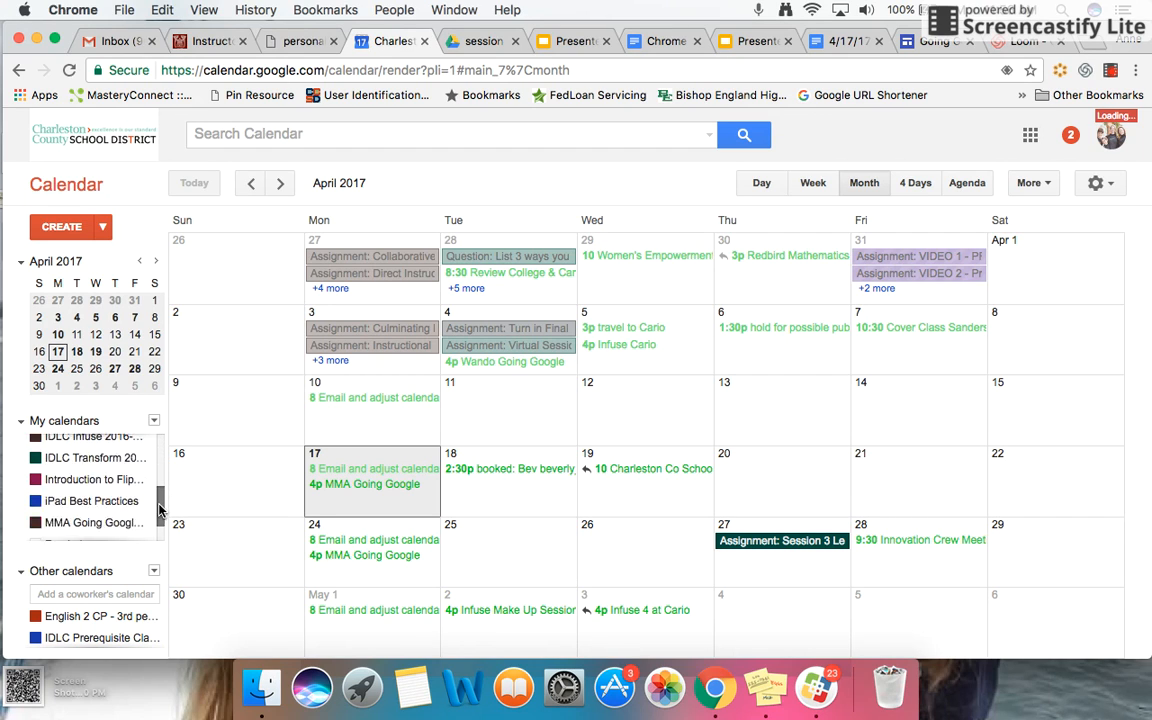
scroll(155, 482, up, 5)
scroll(152, 478, up, 3)
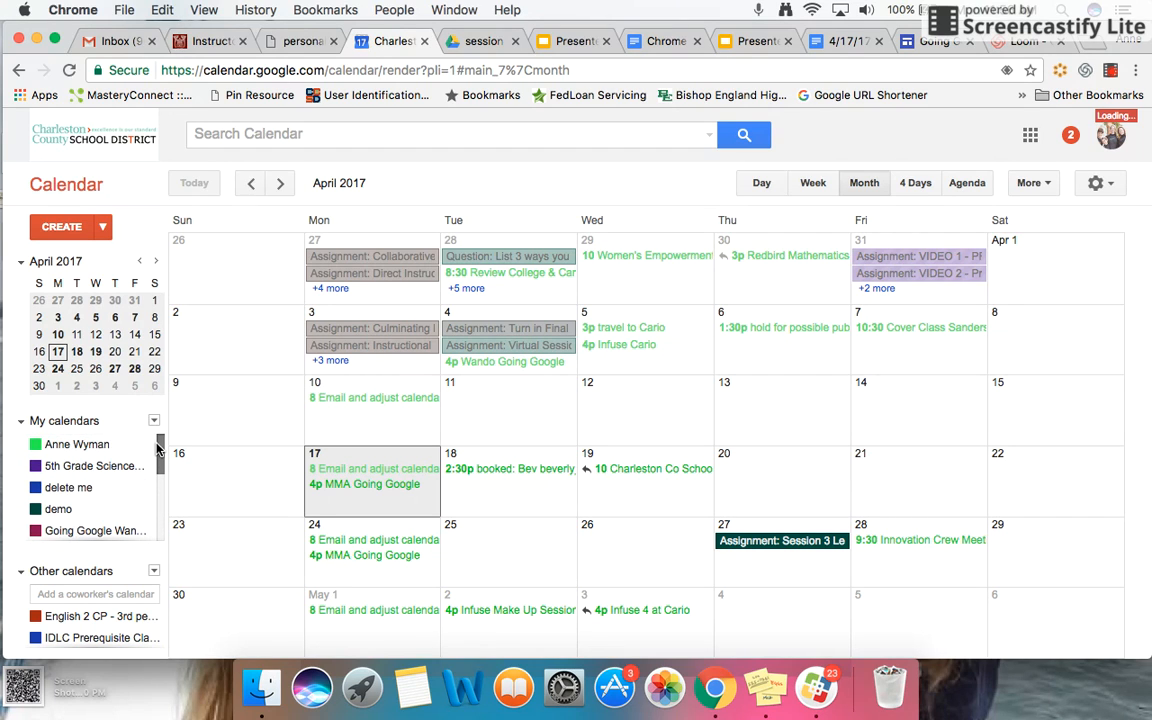
scroll(160, 490, down, 5)
scroll(163, 497, down, 2)
scroll(160, 475, up, 6)
scroll(158, 462, down, 1)
scroll(158, 462, down, 3)
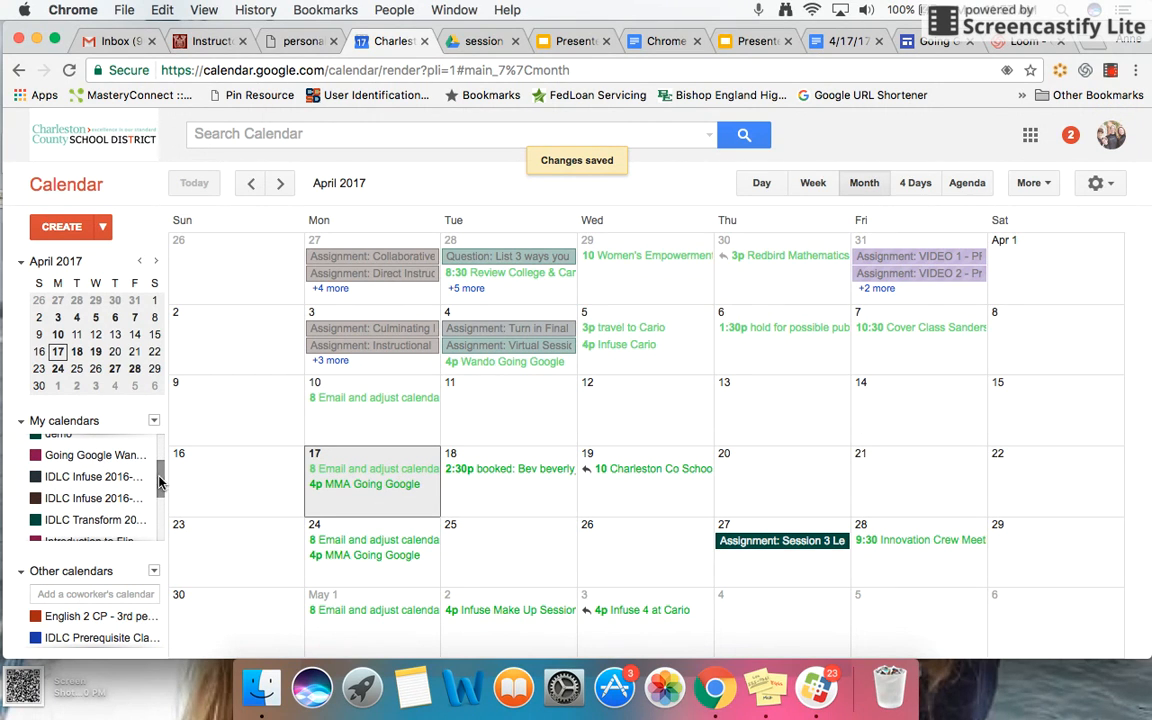
drag(160, 485, 160, 522)
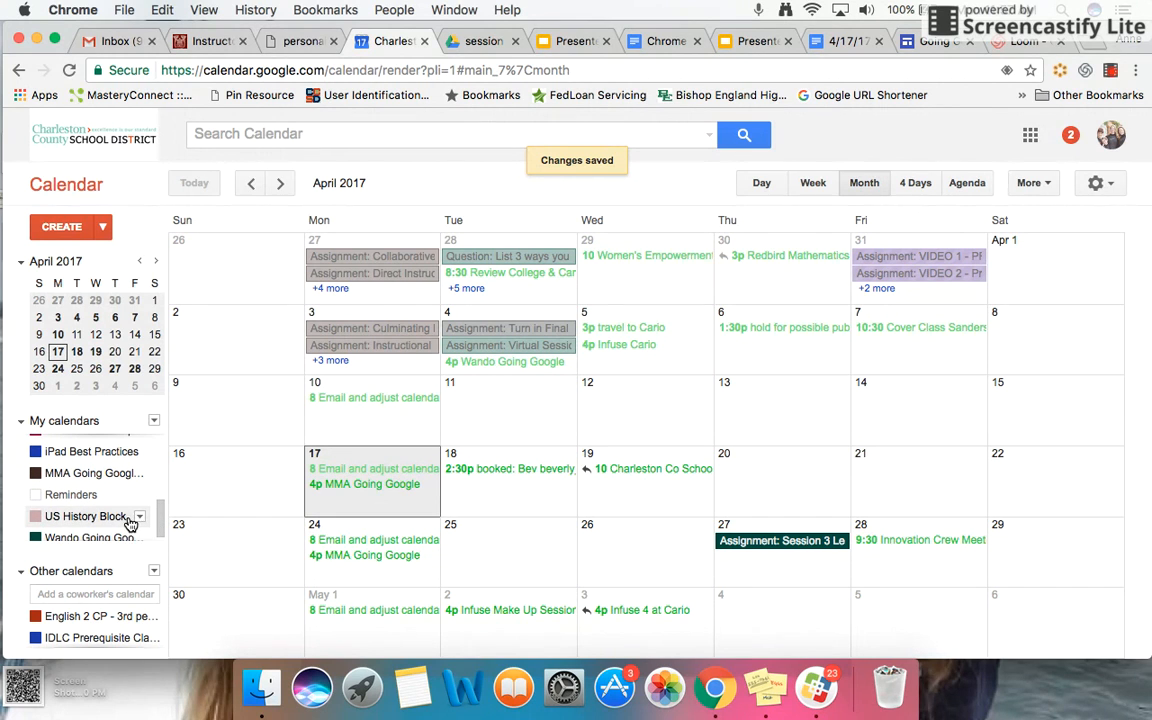
- Change the color of the US History Block 1 calendar to mint green
click(109, 518)
click(58, 496)
click(140, 516)
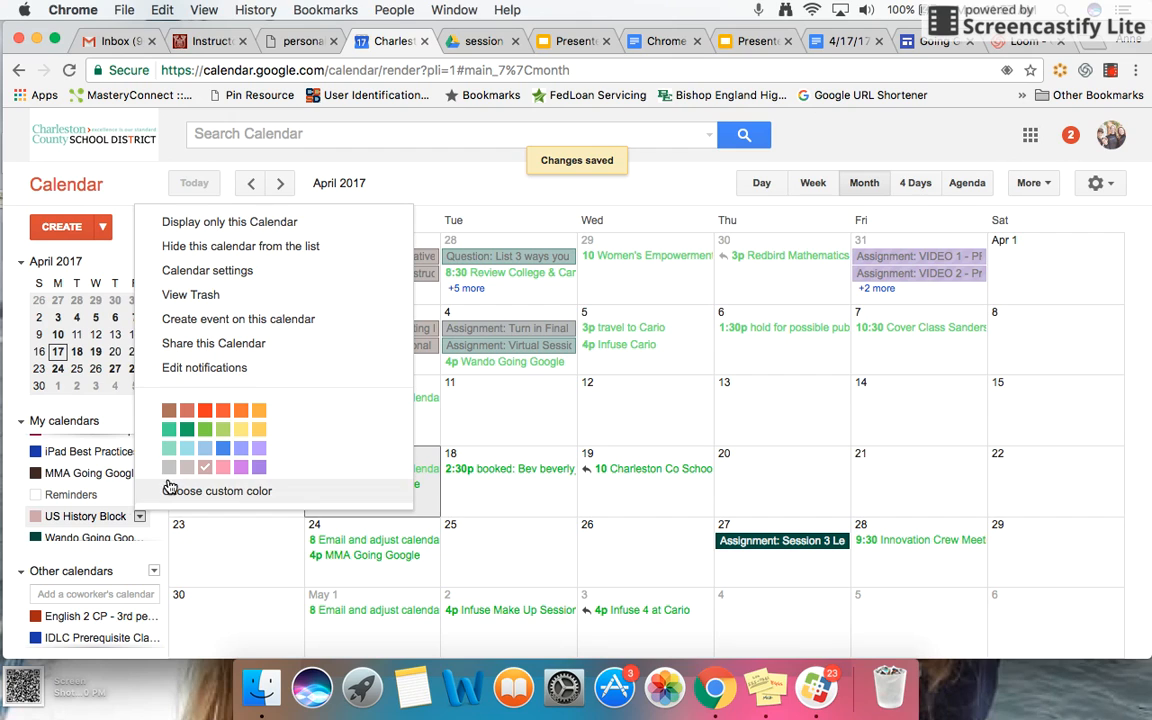
click(168, 447)
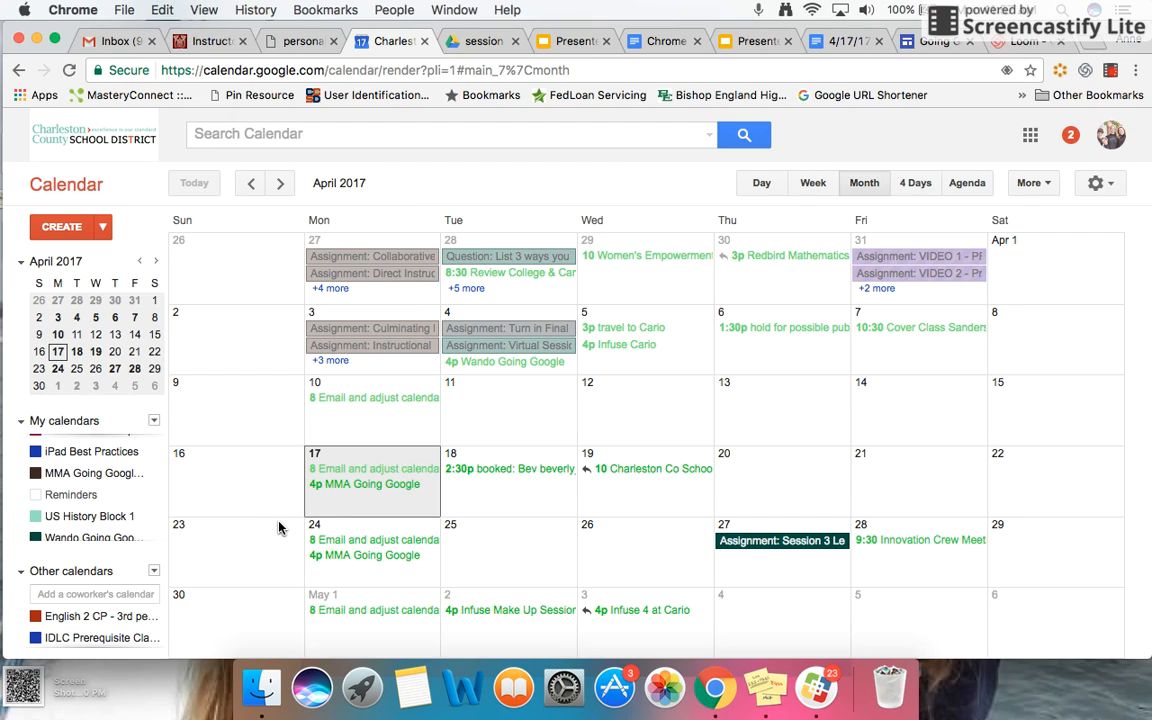
- View the details of the April 3 "Assignment: Culminating Project Information" event and dismiss the blank event on April 11
click(385, 331)
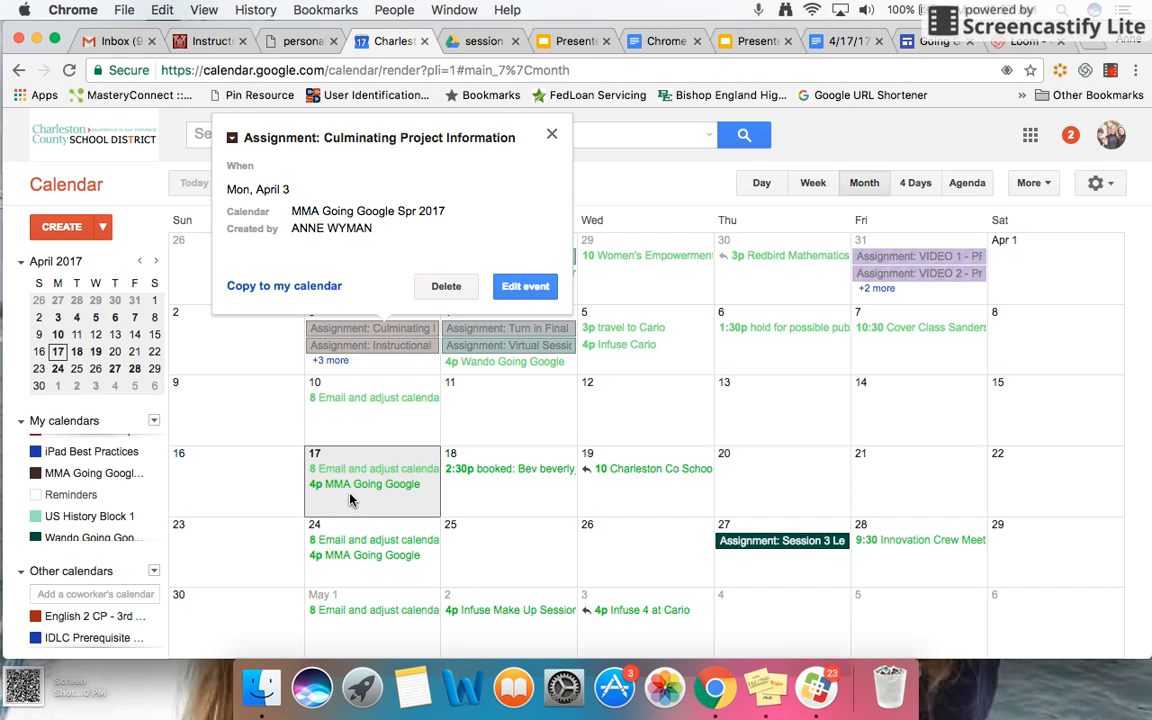
click(496, 401)
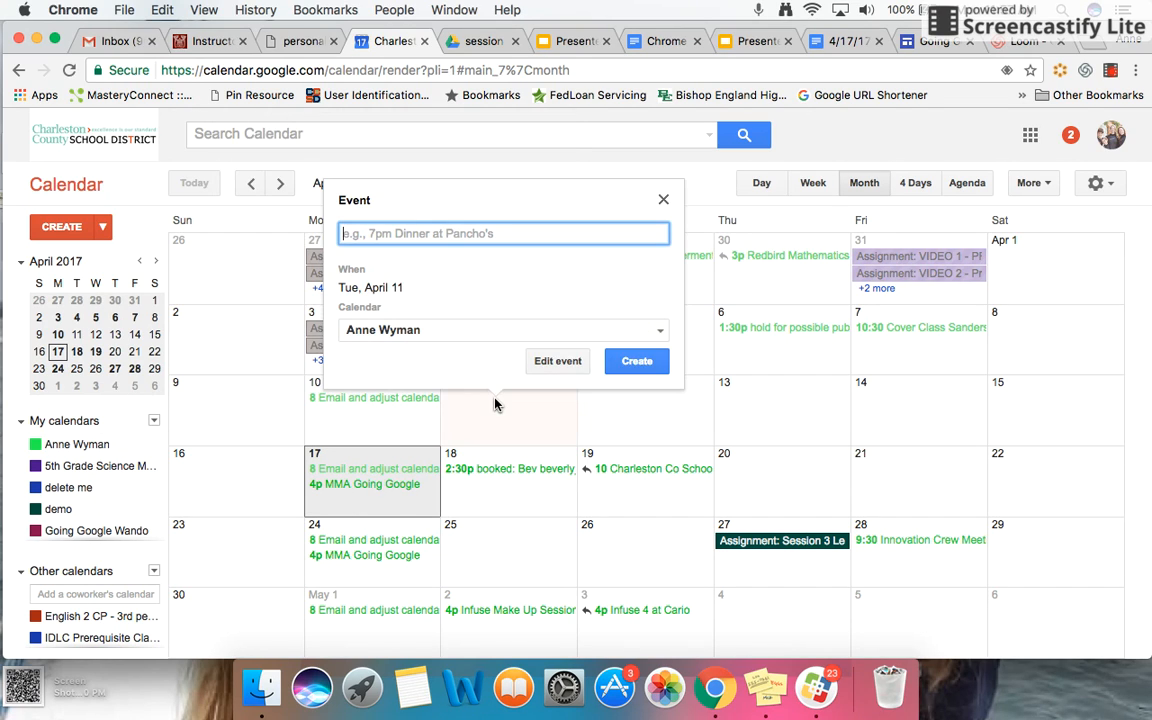
click(663, 199)
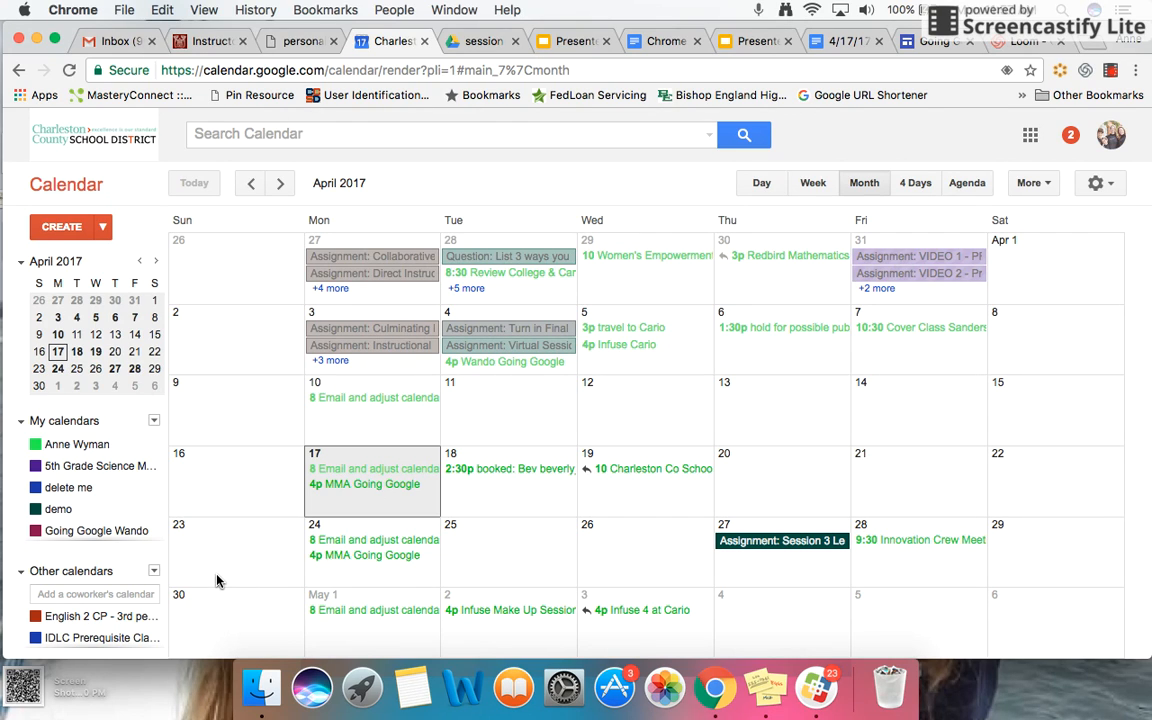
- Start a new event titled "Going Google Video Conference"
click(64, 227)
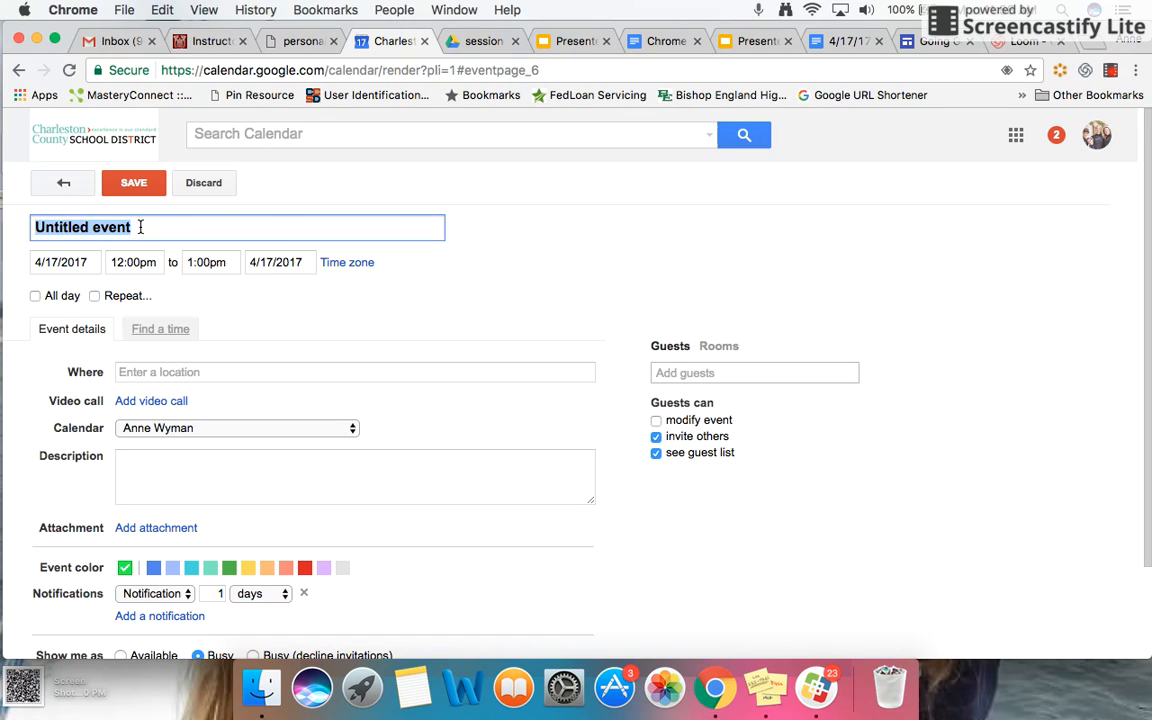
text(Go)
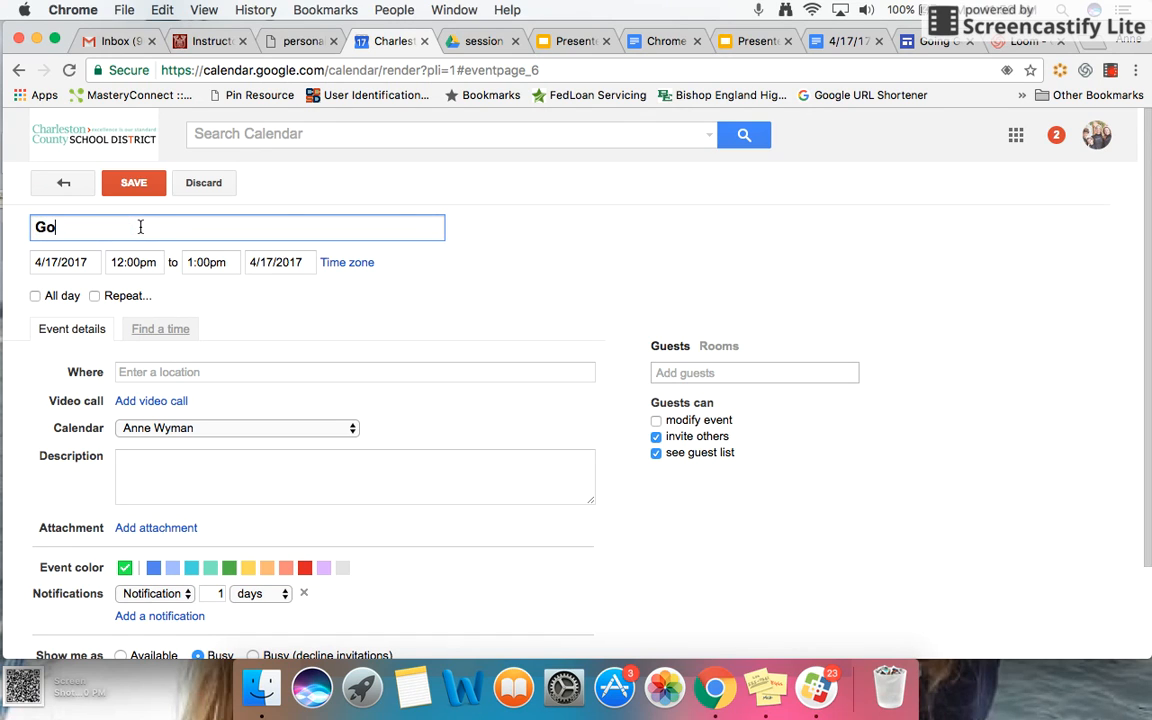
text(ing Goo)
text(lgle to)
key(BackSpace)
key(BackSpace)
key(BackSpace)
key(BackSpace)
key(BackSpace)
key(BackSpace)
key(BackSpace)
text(gle Vid)
key(BackSpace)
key(BackSpace)
key(BackSpace)
text(VideoCon)
key(BackSpace)
key(BackSpace)
key(BackSpace)
text(Conference)
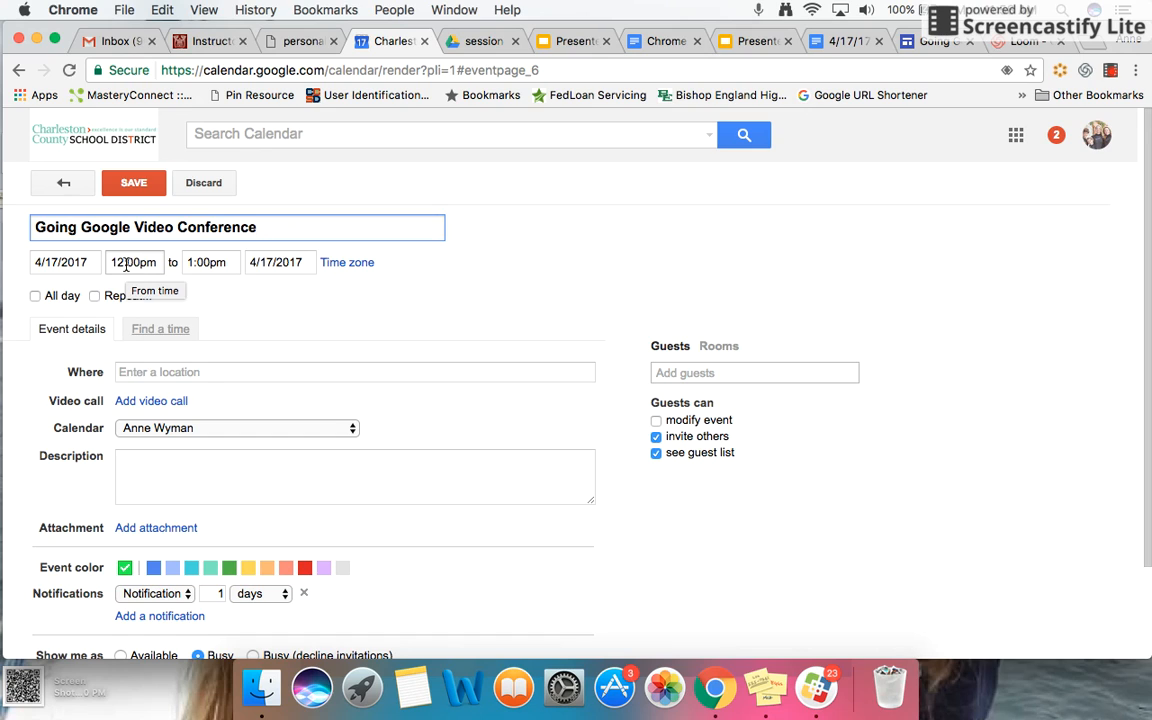
- Set the event's time from 5:30pm to 5:40pm
click(126, 265)
scroll(185, 330, down, 5)
click(175, 367)
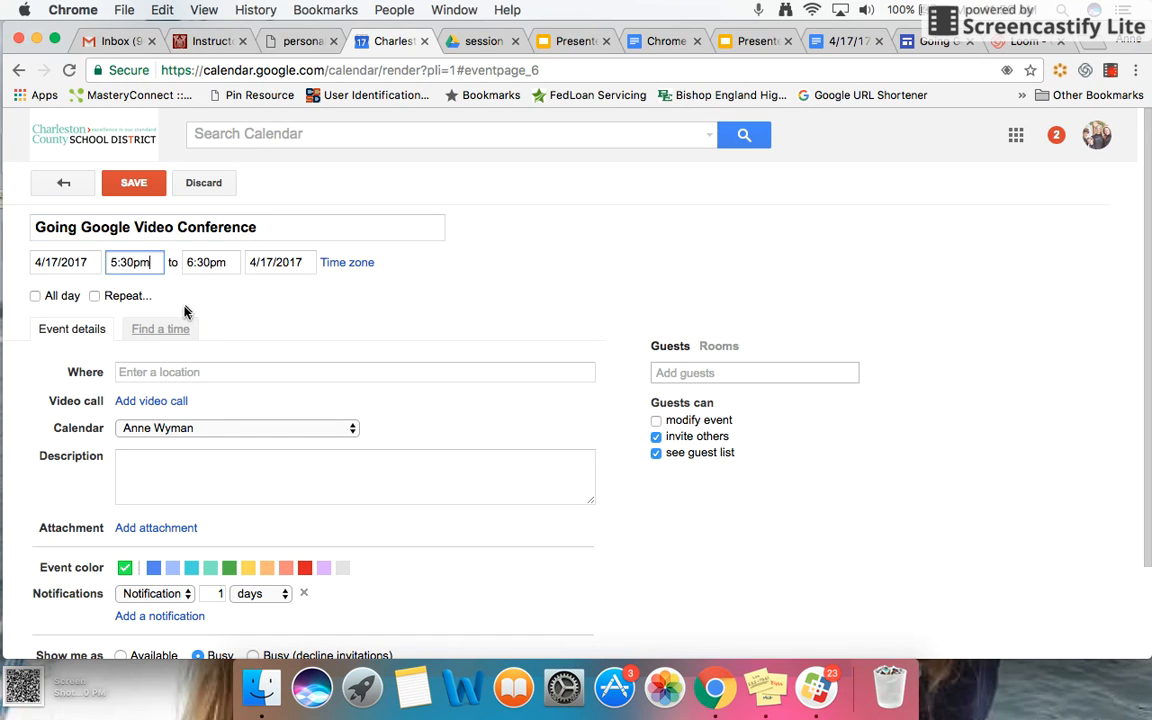
click(208, 262)
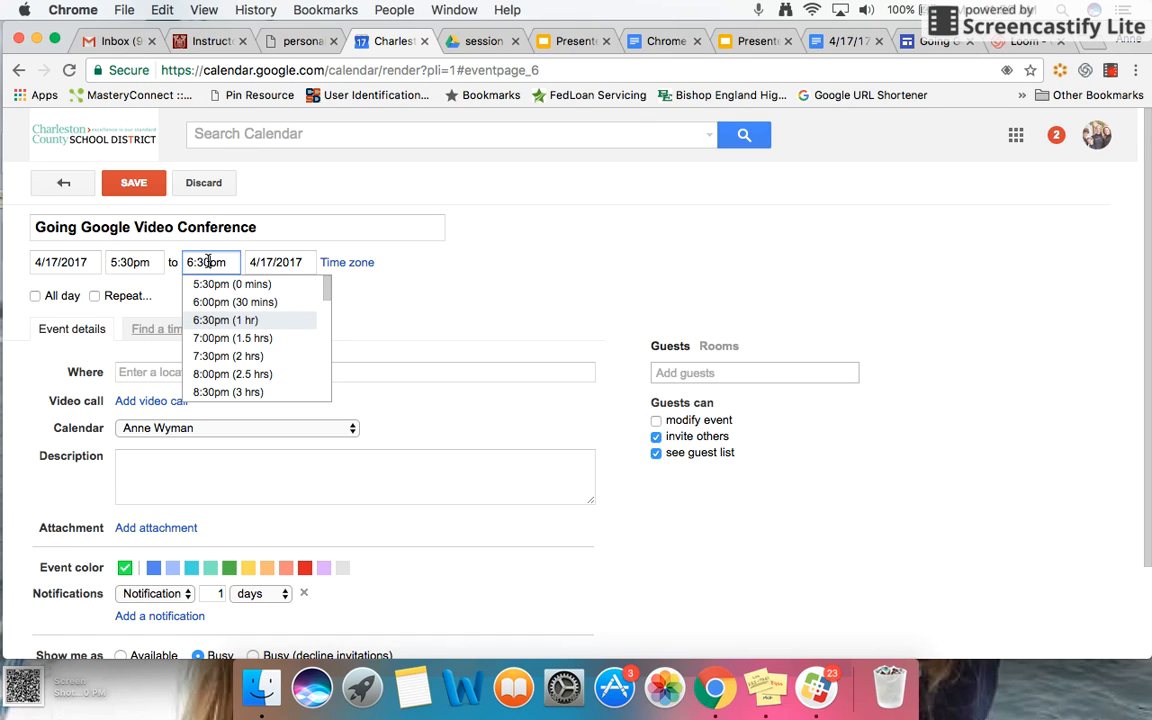
key(BackSpace)
key(BackSpace)
key(BackSpace)
key(BackSpace)
text(5:)
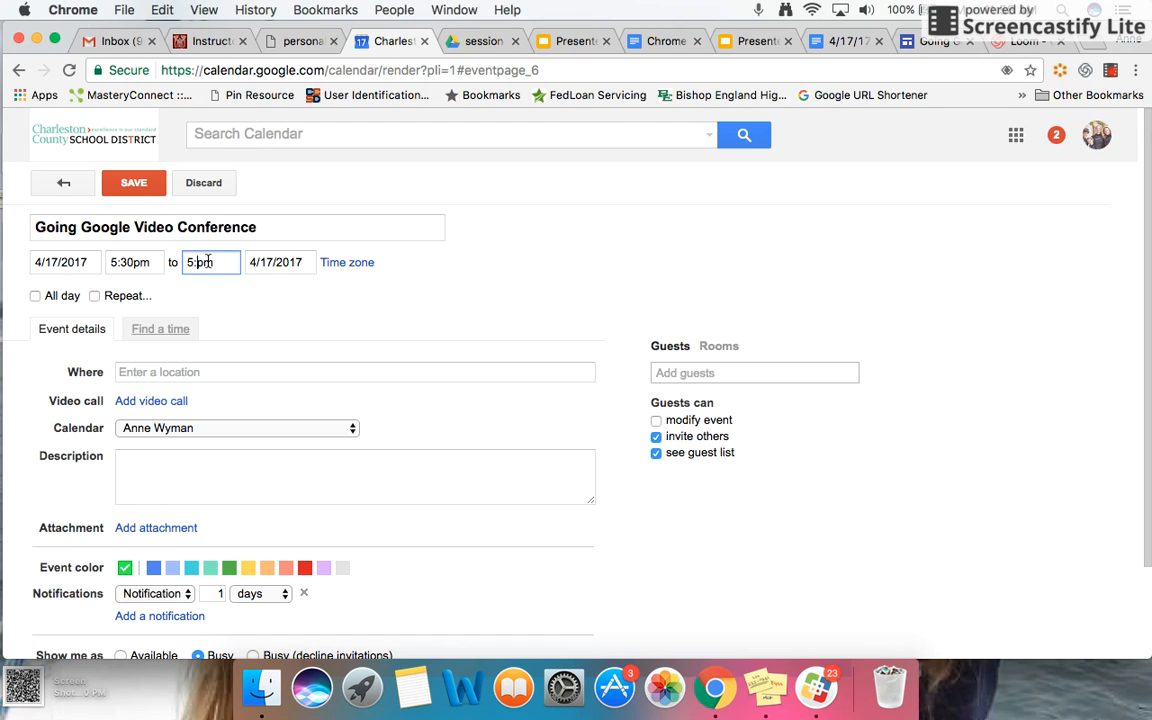
text(40)
- Set the event's location to "on our computers" and add a video call
click(258, 371)
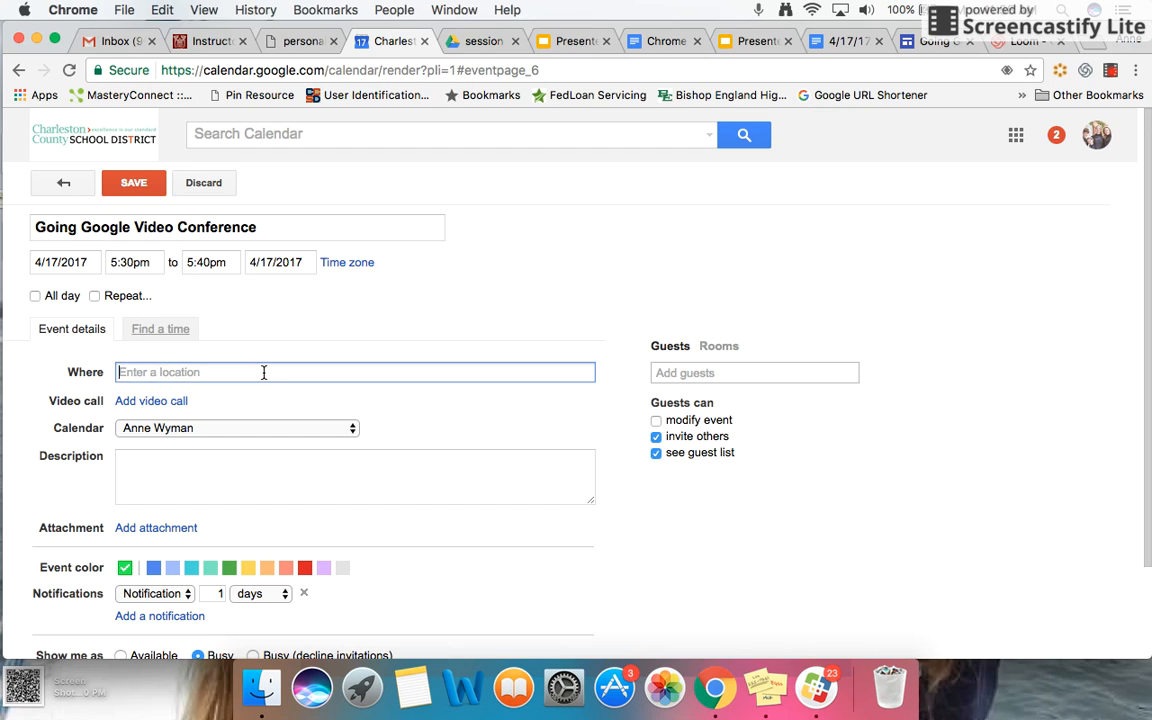
text(on our c)
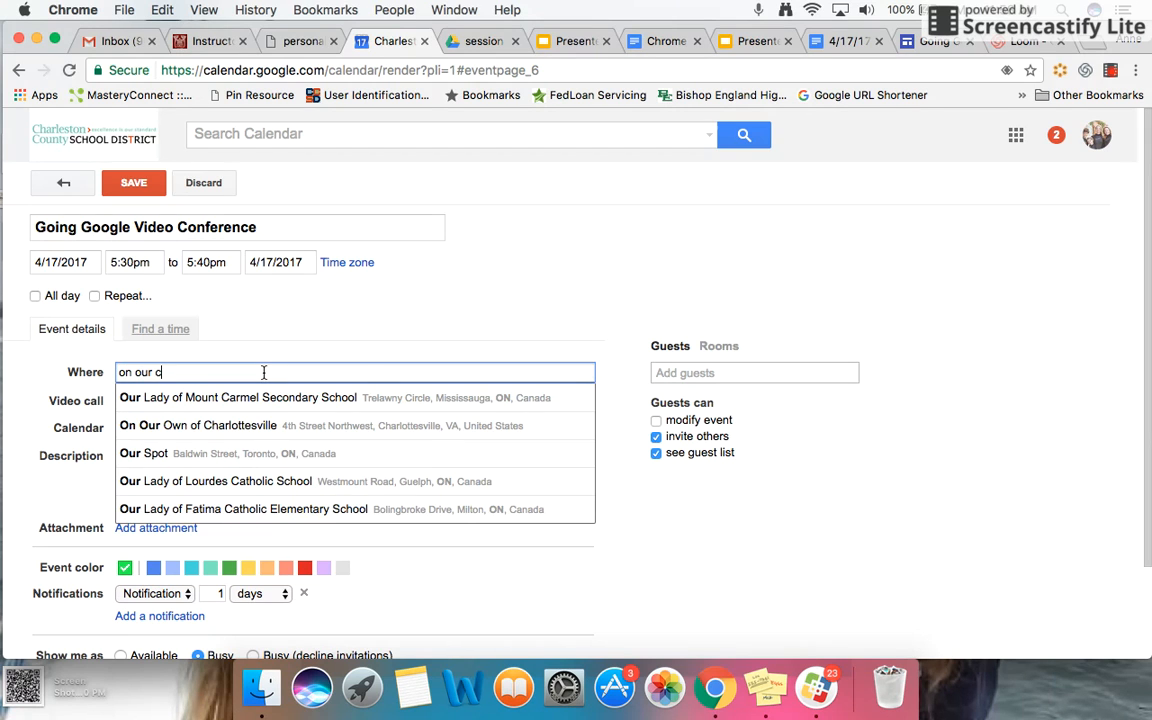
text(omputers)
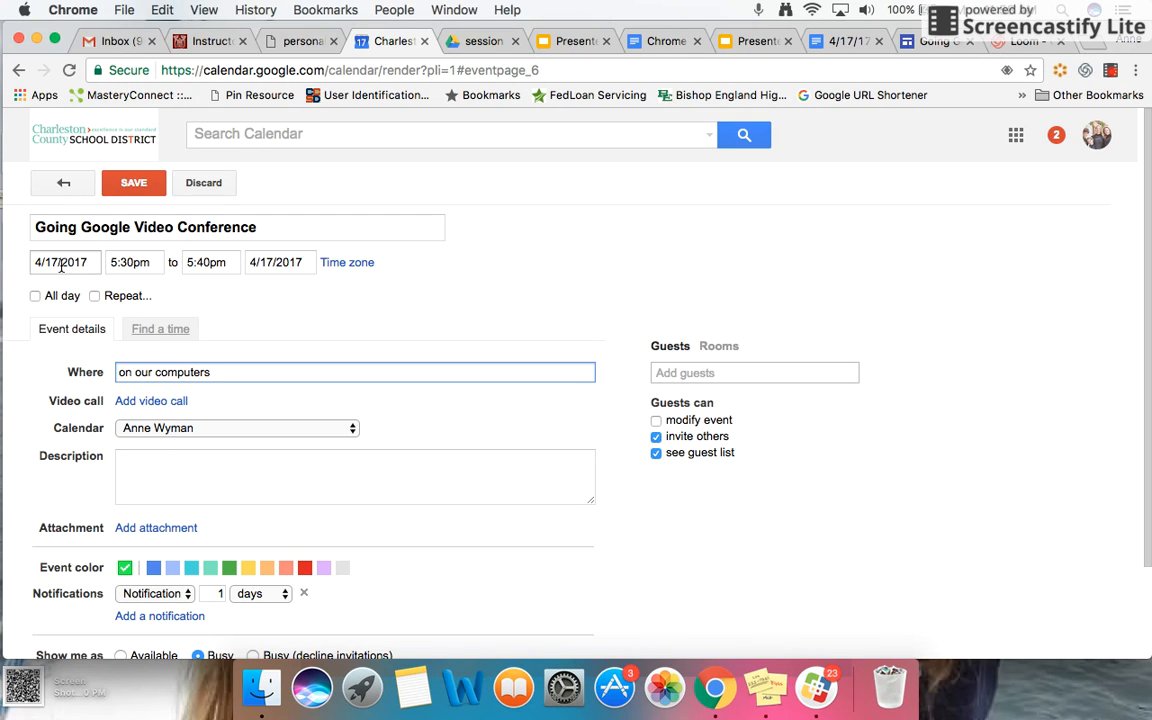
click(165, 401)
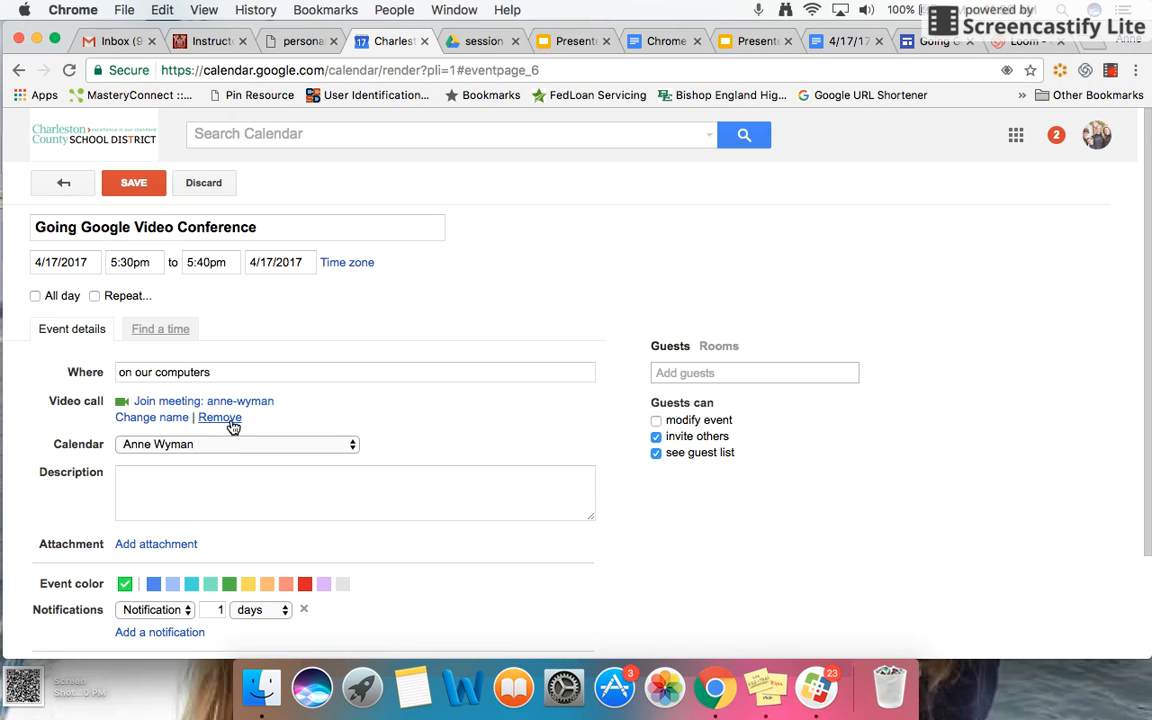
- Enter the event description "Accept this invite to use in class tonight. Will explain then."
click(186, 478)
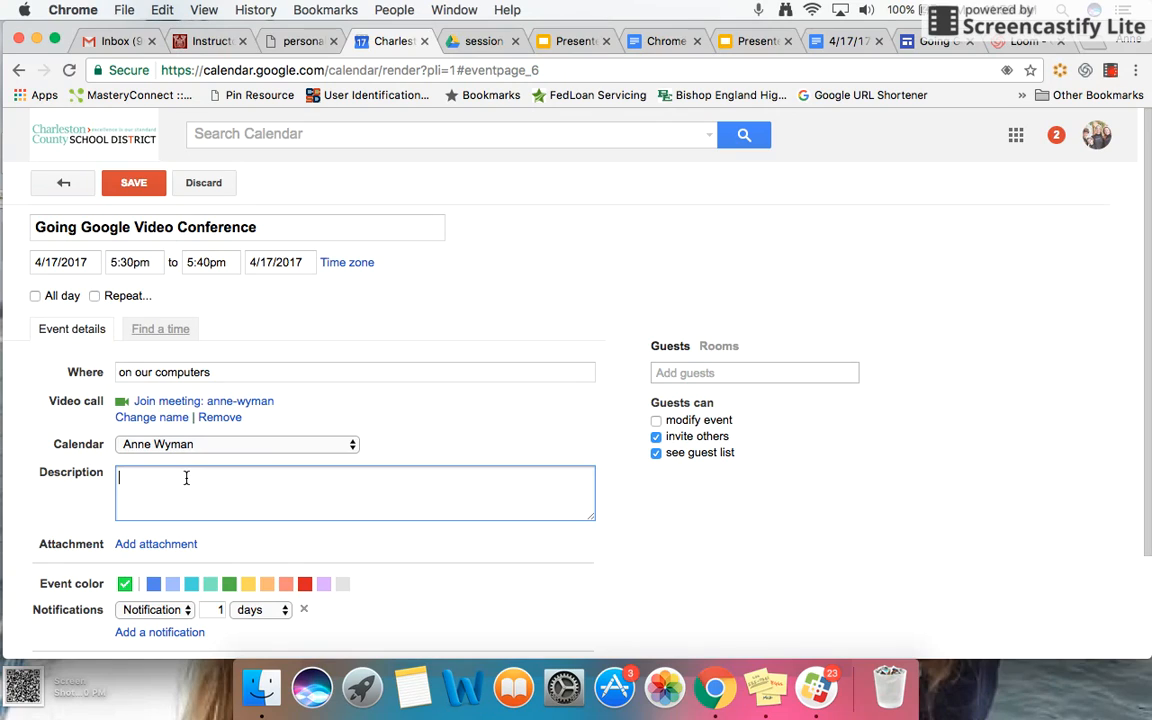
text(Ac)
key(BackSpace)
text(ccept this invite to use in class )
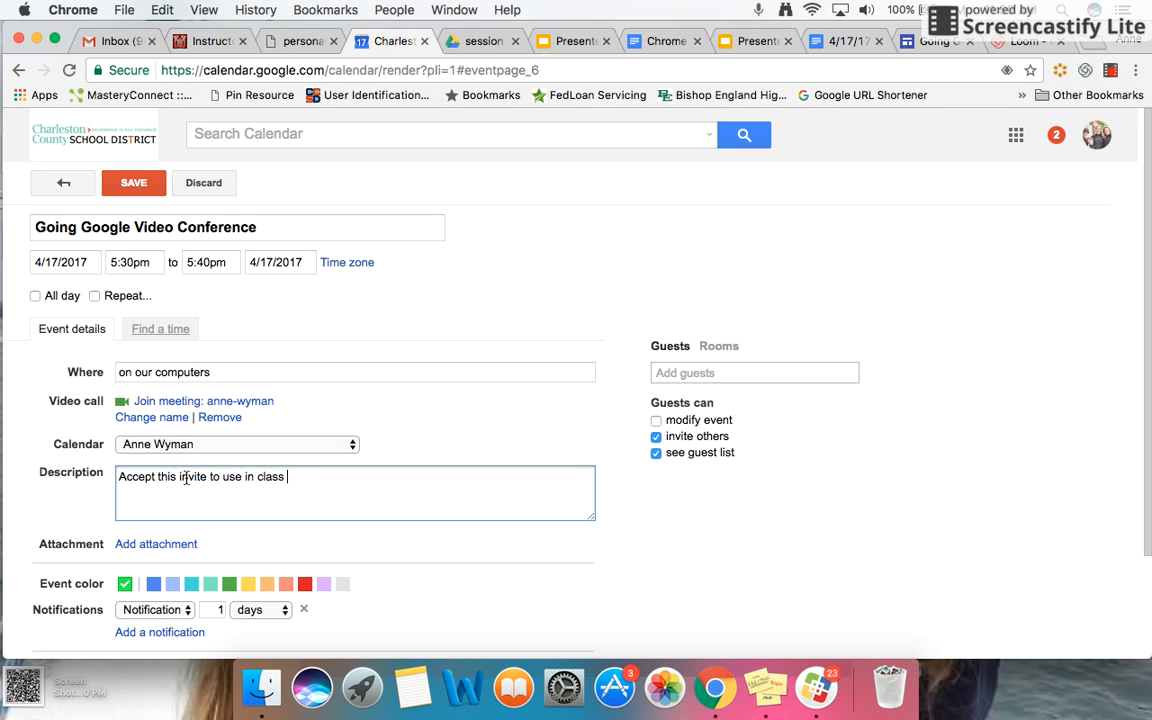
text(tonight.  Will explain then.)
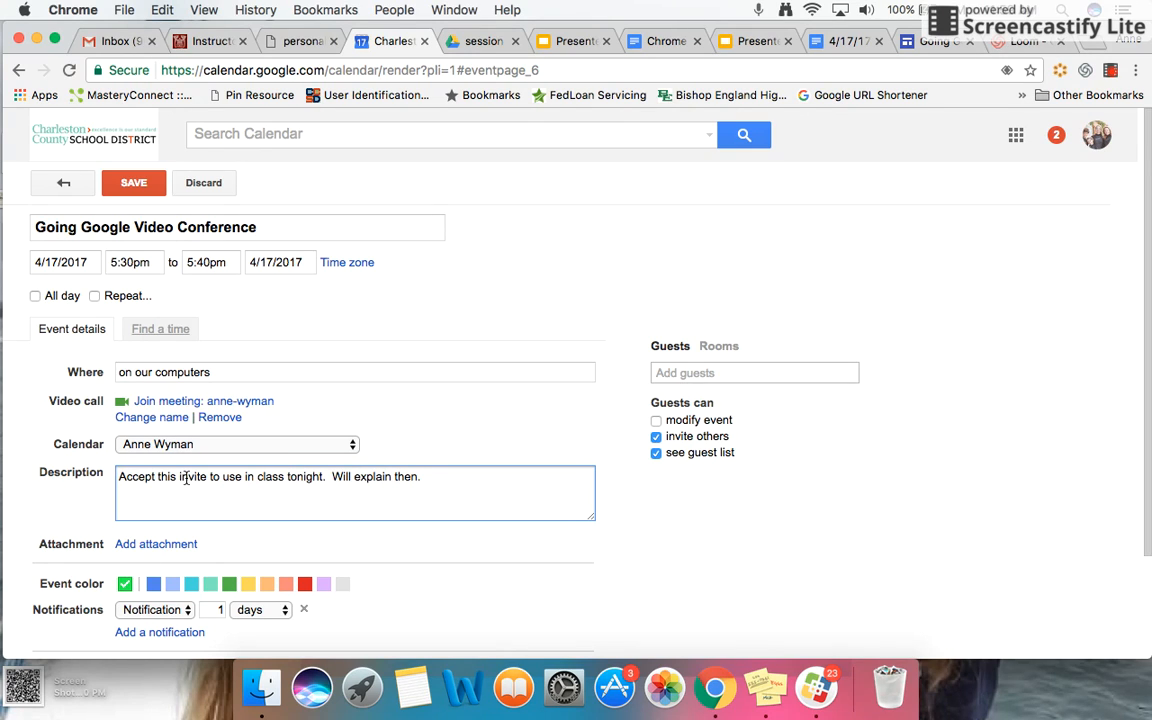
- Add three colleagues as guests to the Going Google Video Conference event, finding each by first name among the suggested contacts
click(791, 373)
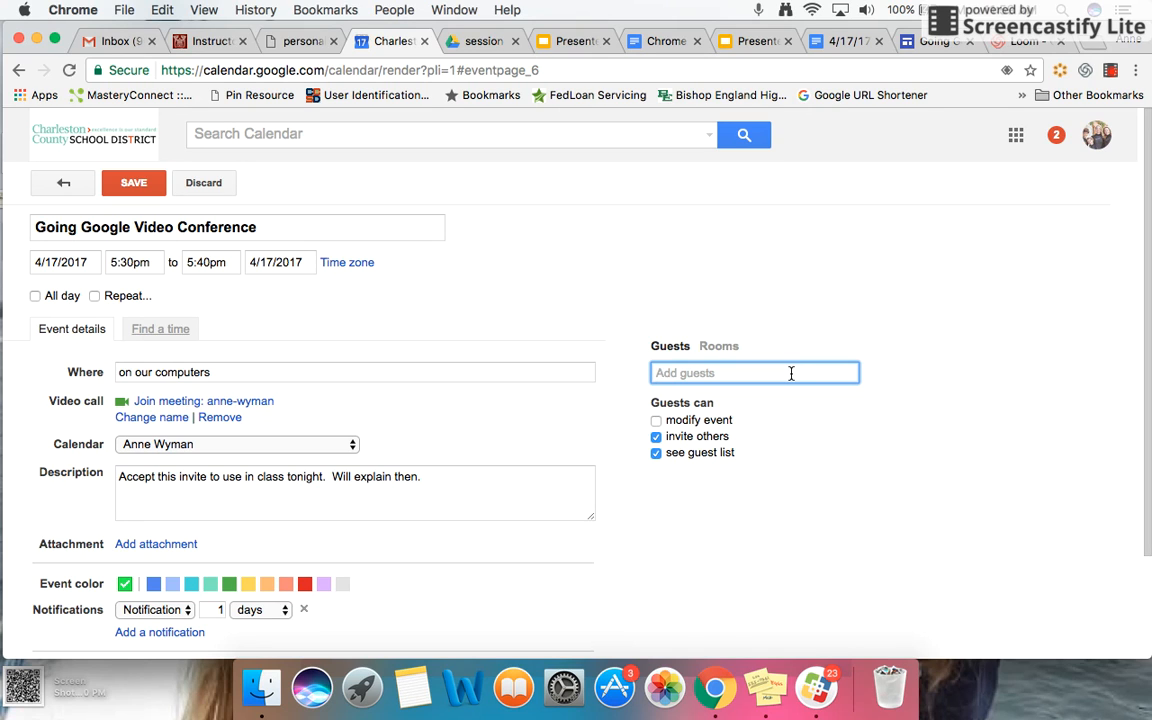
text(sally)
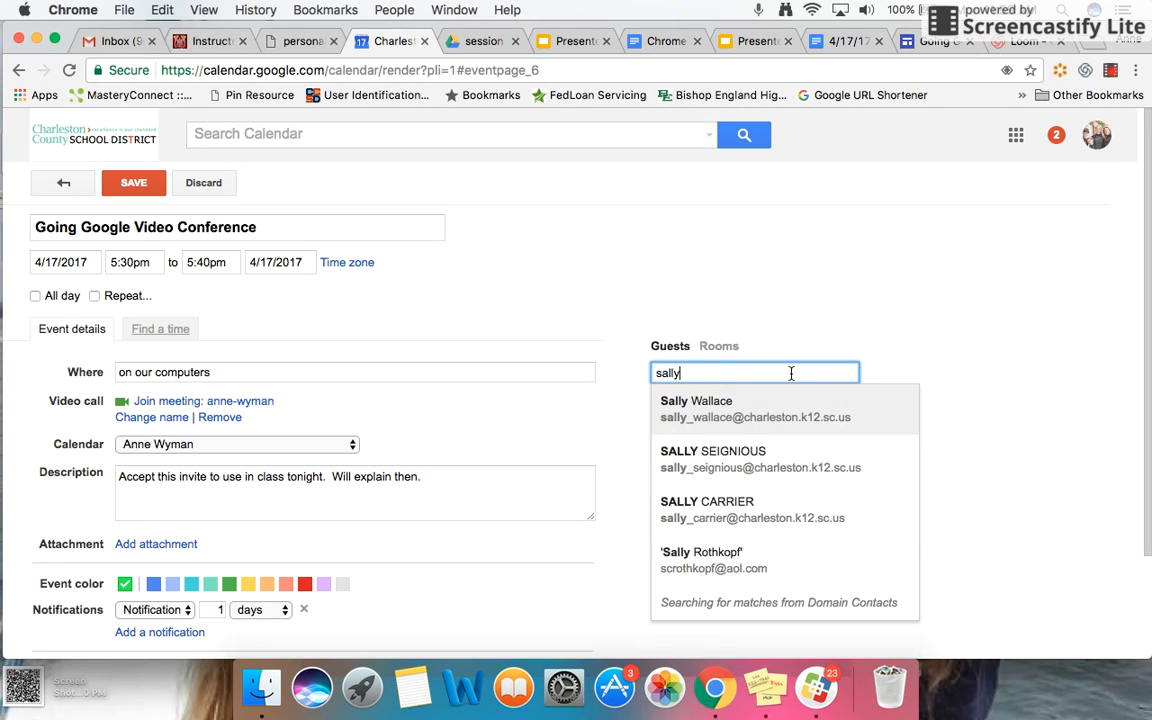
click(808, 510)
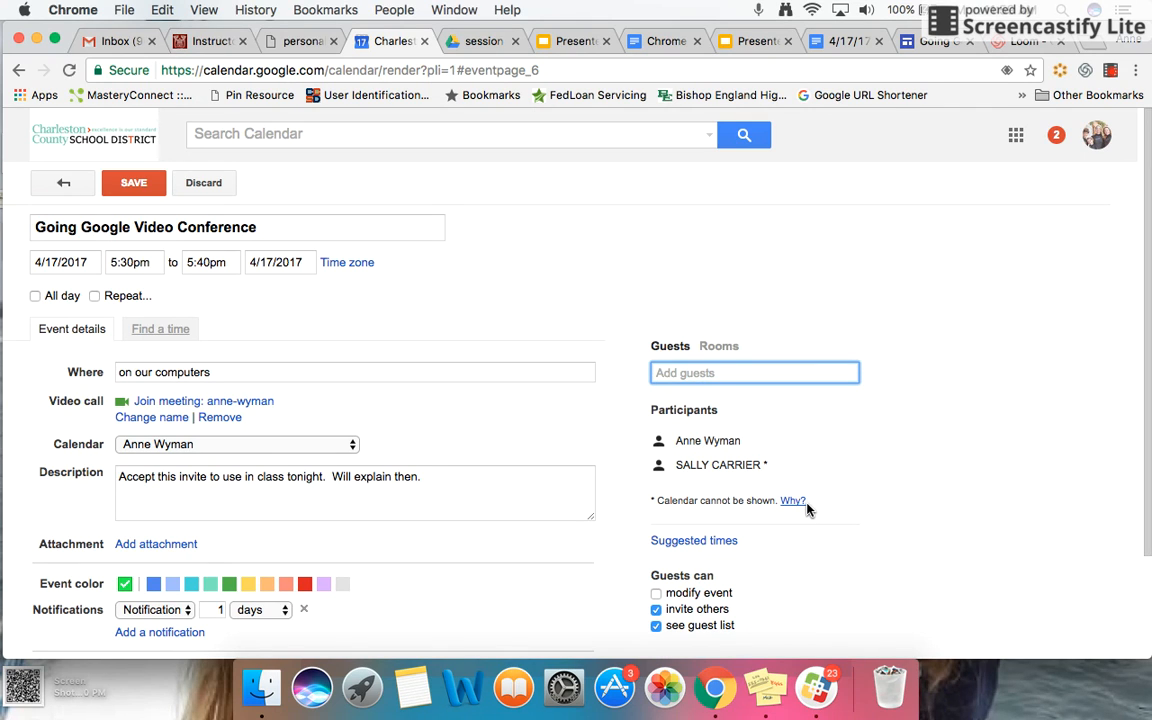
text(ariel)
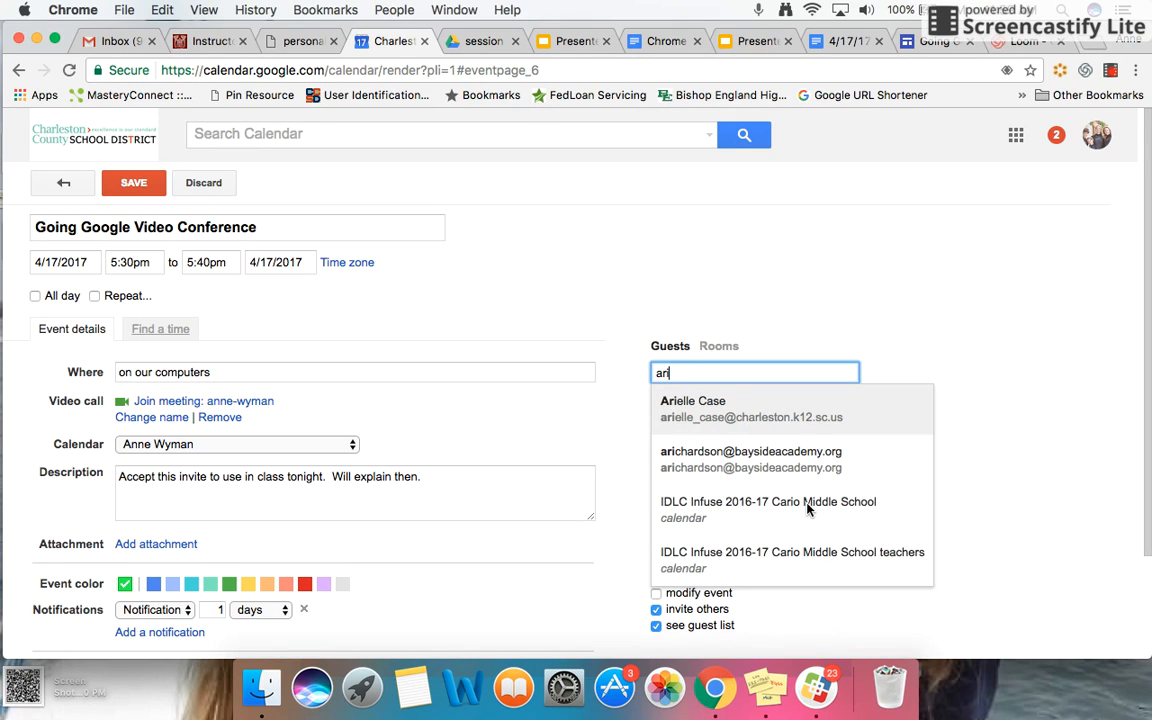
key(Return)
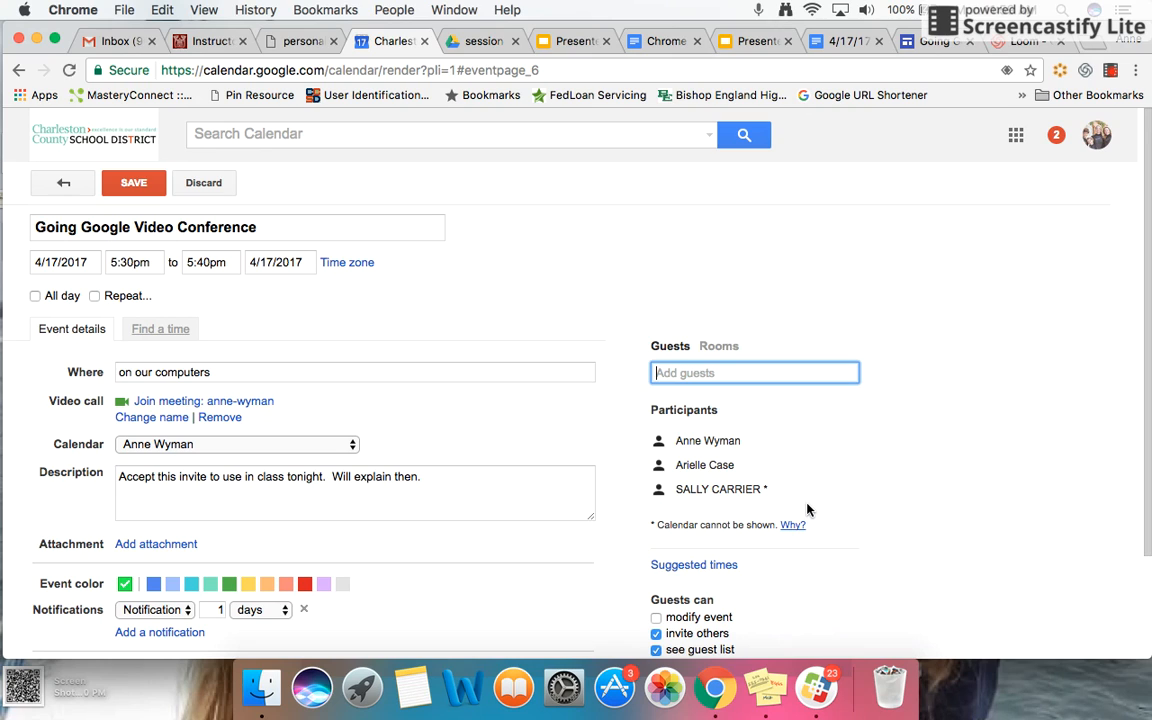
text(l)
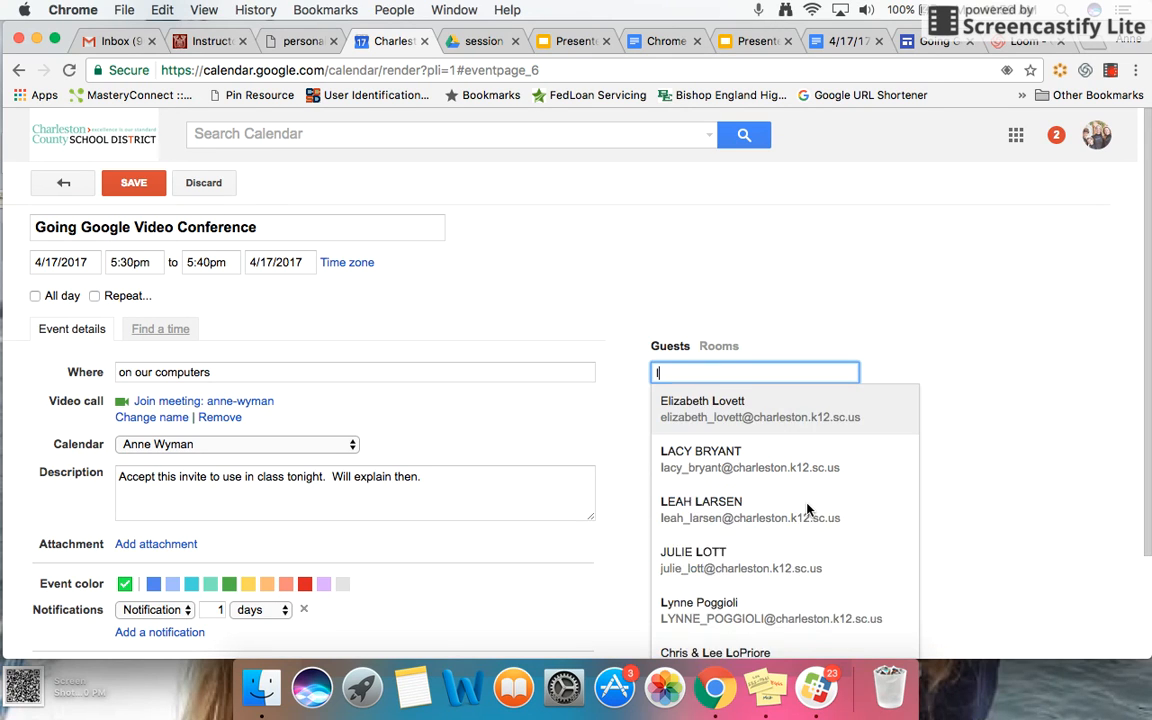
text(aurett)
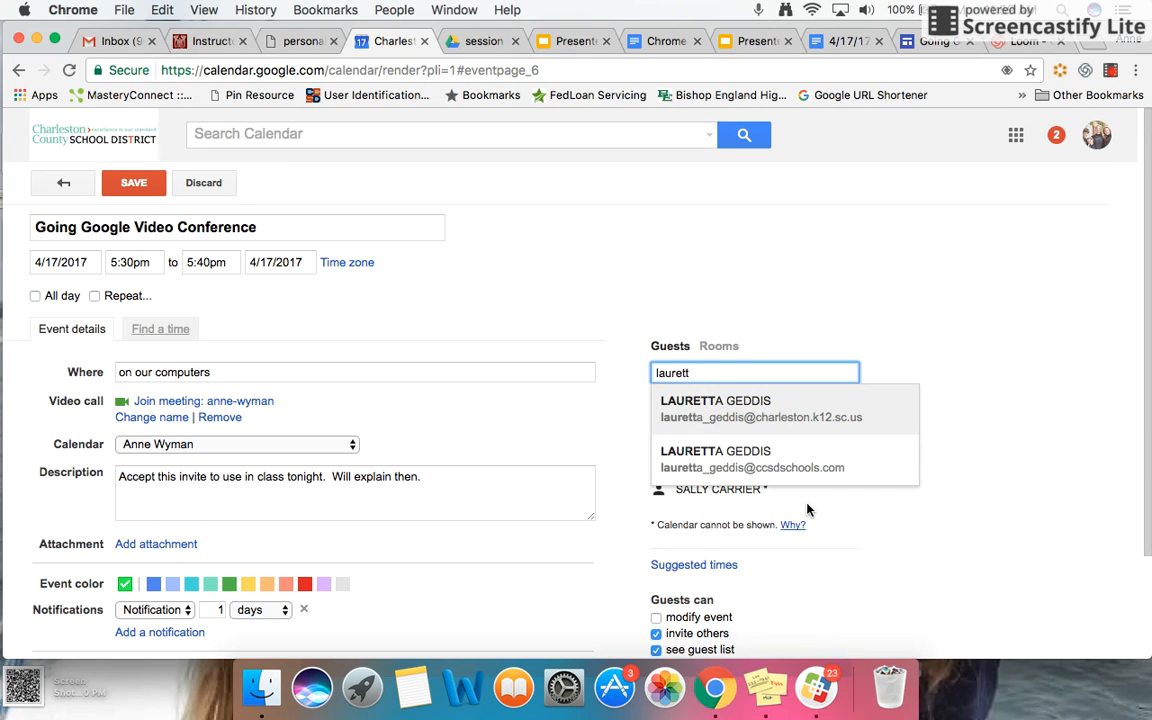
click(822, 408)
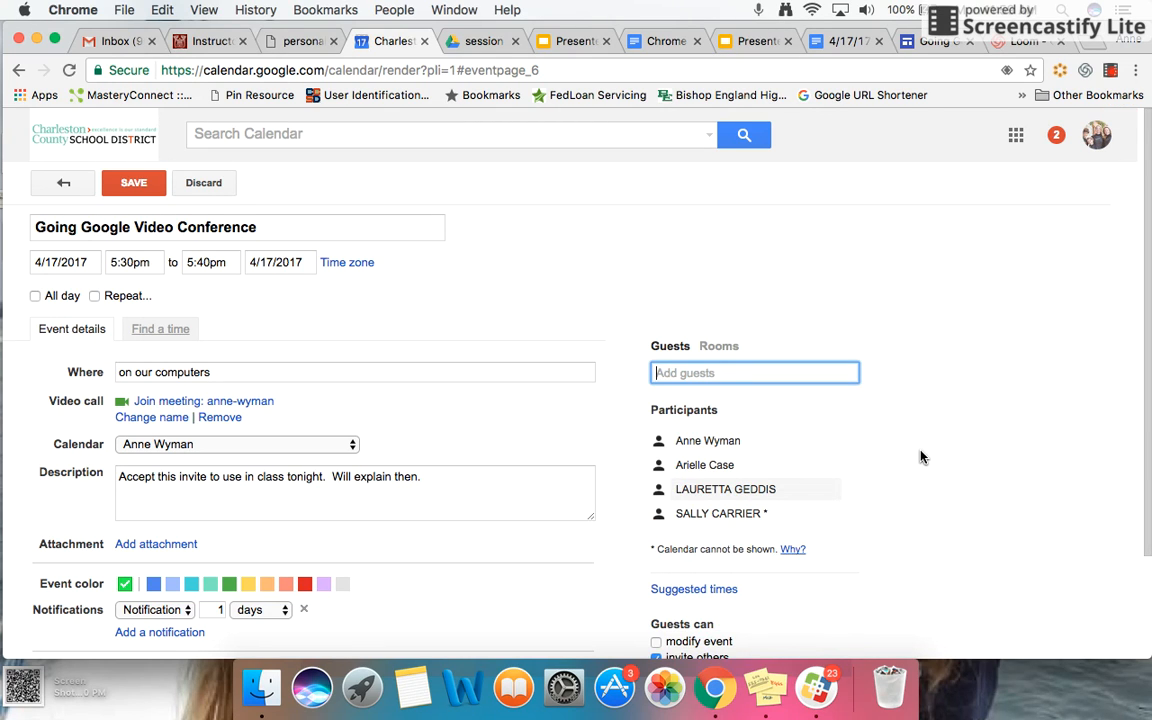
- Review the remaining event options, then save the Going Google Video Conference event and send the invitations to its guests
scroll(921, 457, down, 3)
scroll(921, 457, up, 1)
scroll(921, 457, down, 1)
scroll(921, 457, up, 1)
scroll(921, 457, down, 1)
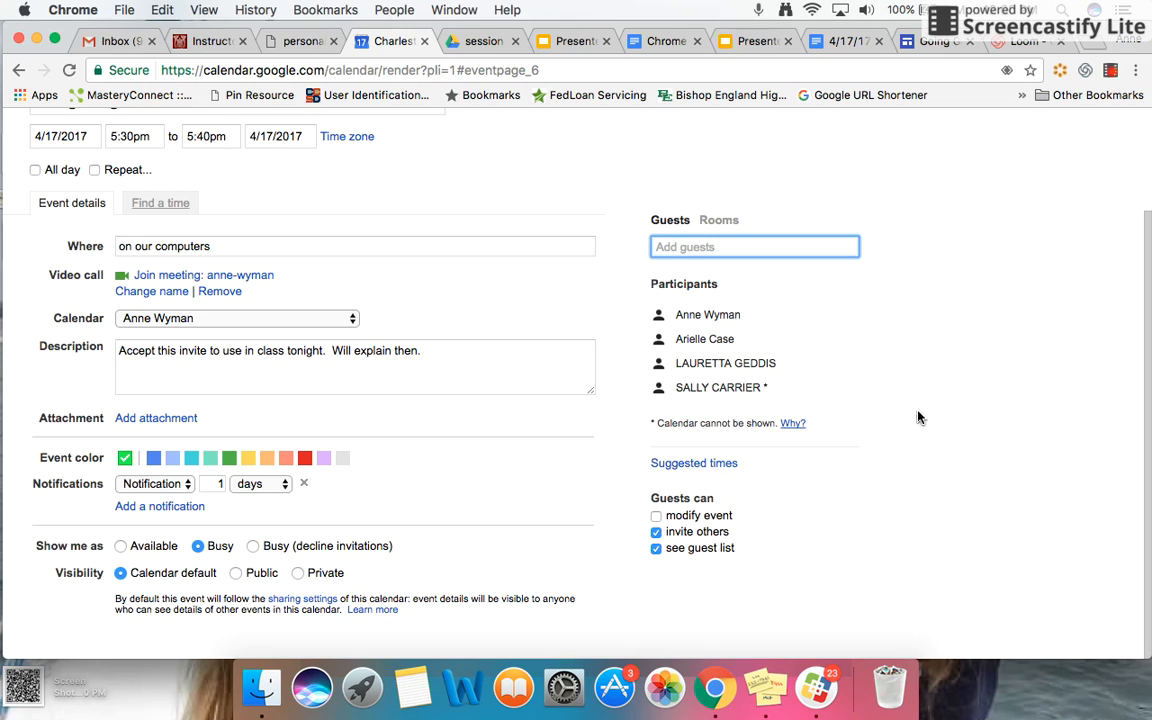
scroll(954, 393, up, 3)
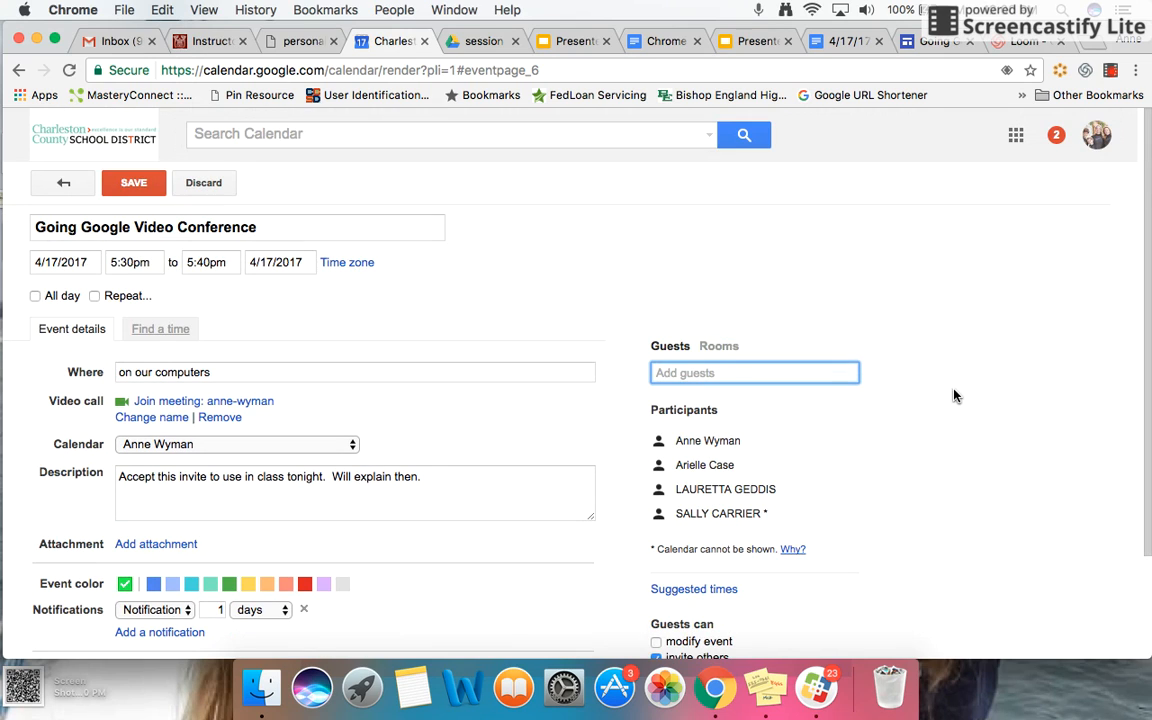
click(133, 184)
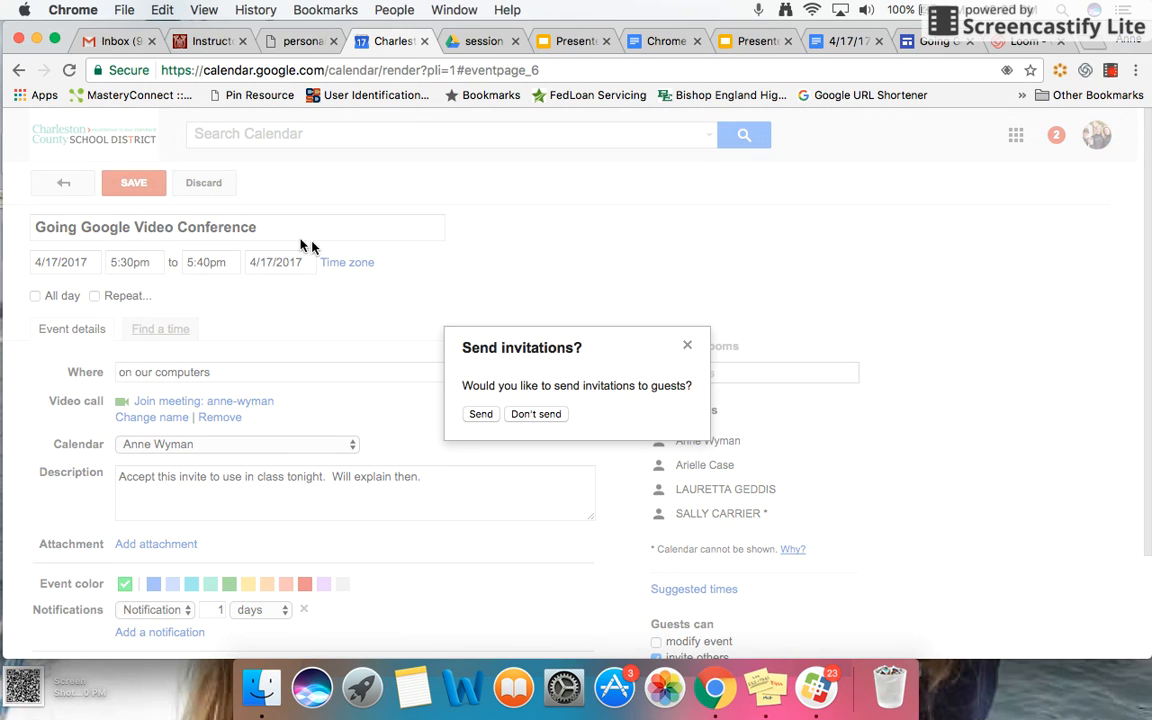
click(482, 418)
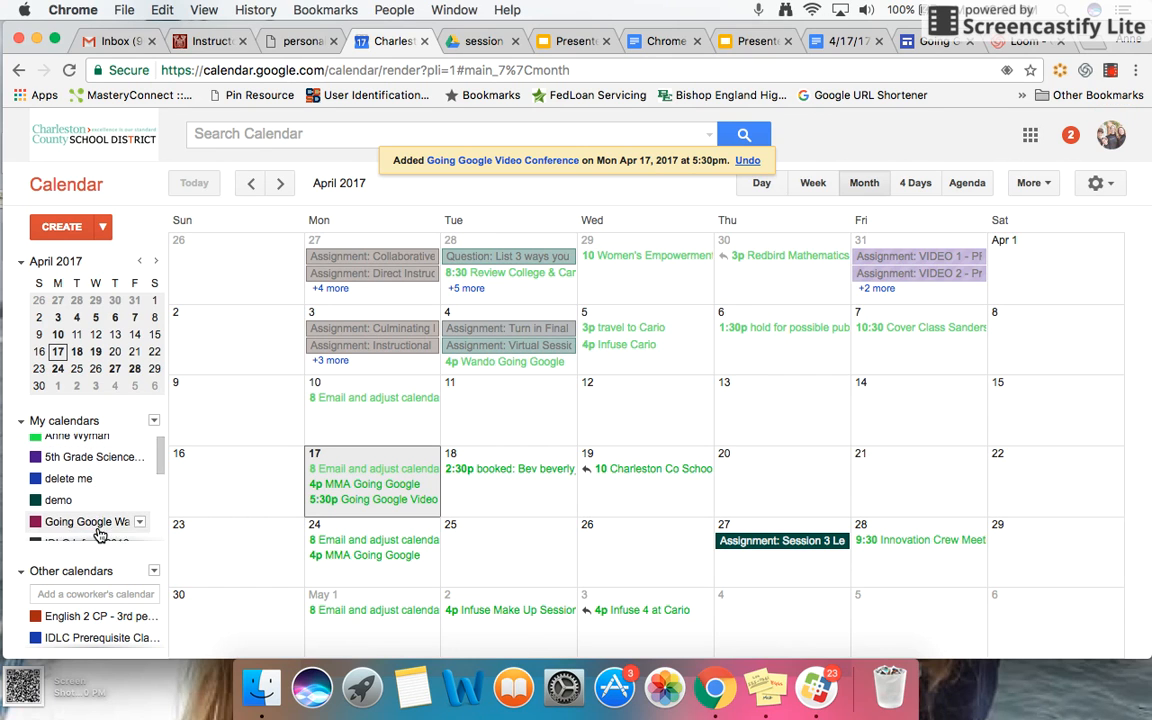
- Locate the US History Block 1 calendar among the user's own calendars
scroll(98, 532, down, 5)
scroll(98, 532, down, 5)
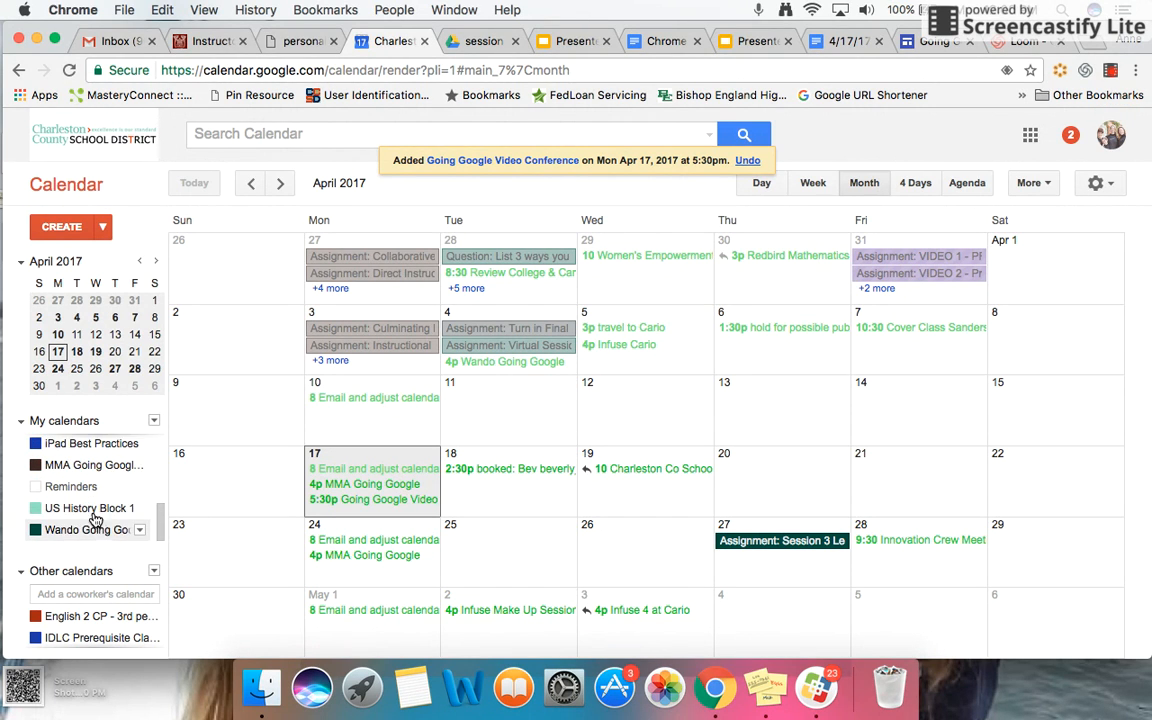